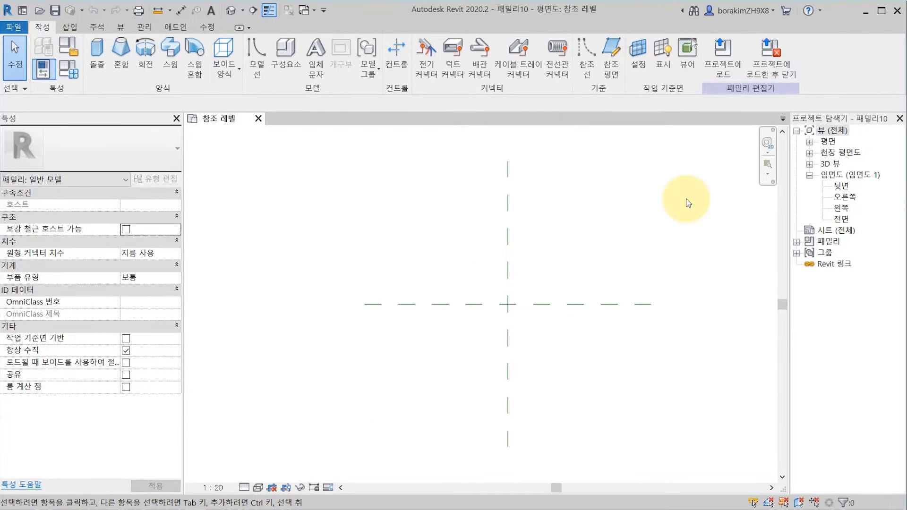
Tile the right elevation and reference level plan side by side, with the reference planes visible in both
click(695, 202)
key(w)
key(t)
click(560, 235)
middle_drag(359, 305, 261, 298)
middle_drag(683, 257, 571, 260)
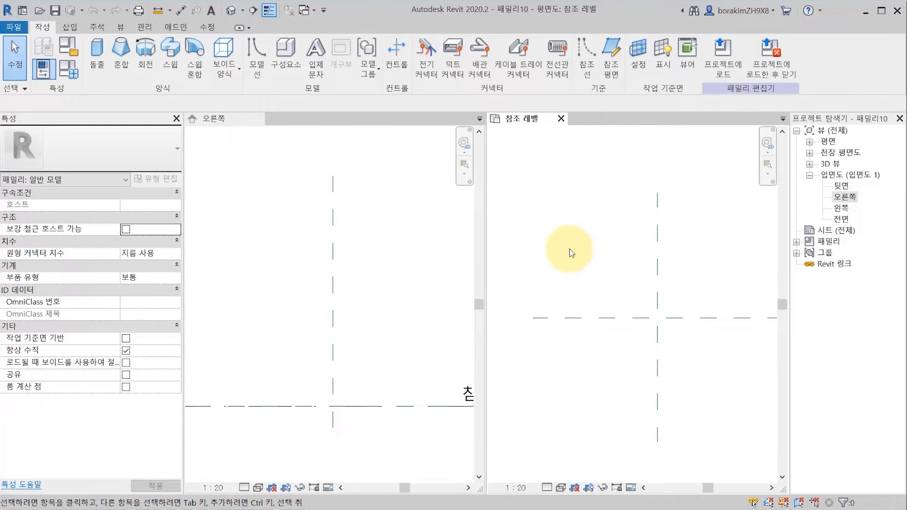
Draw a horizontal reference plane about 593 mm above the horizontal centre plane in the reference level plan
click(604, 80)
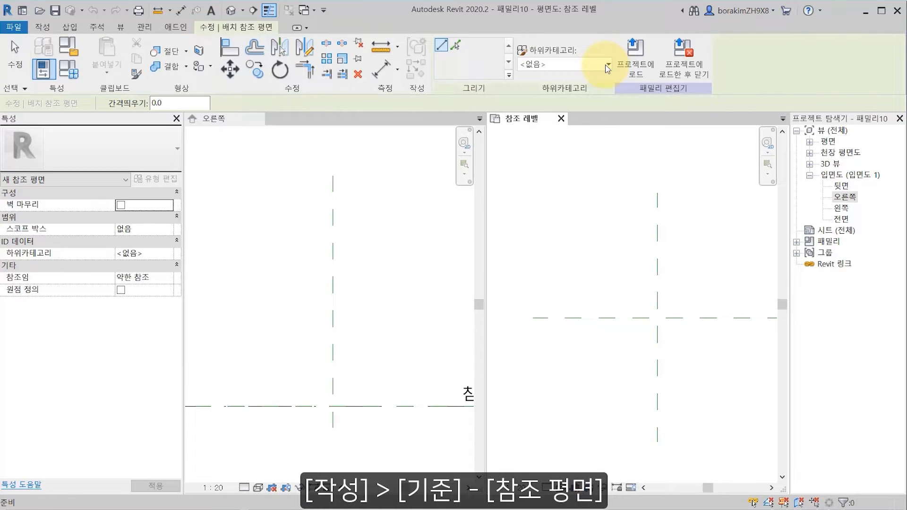
click(542, 281)
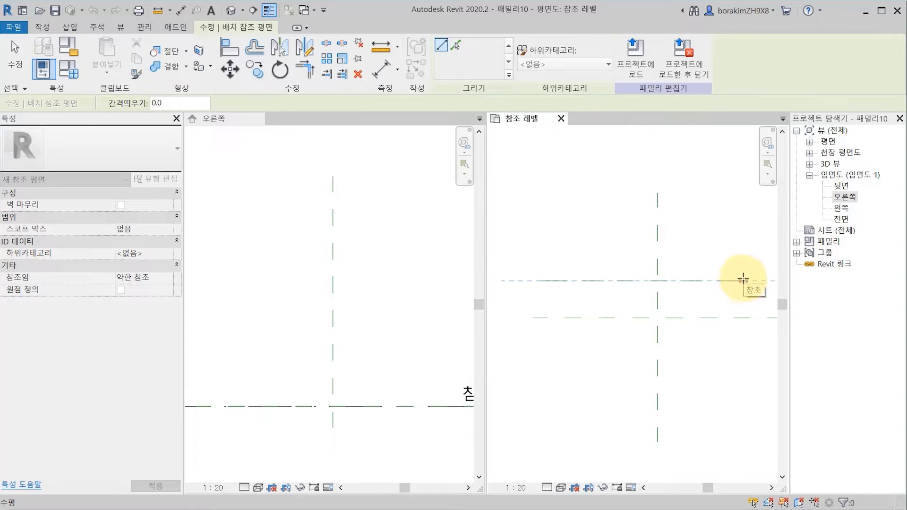
click(743, 280)
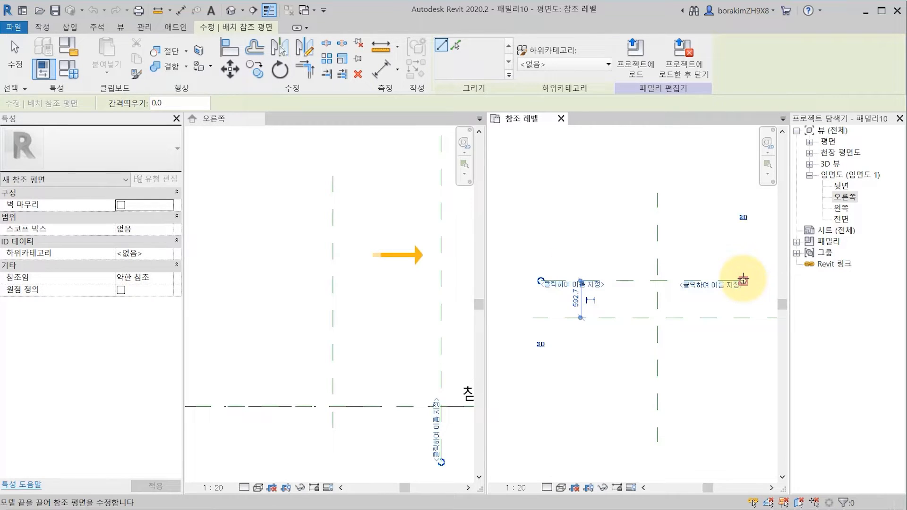
key(Escape)
key(Escape)
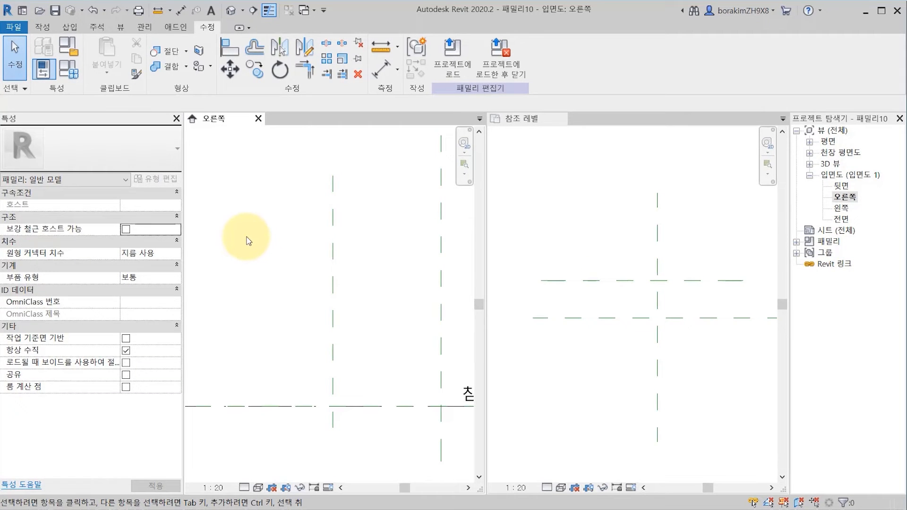
Draw a vertical reference plane about 474 mm left of the centre plane in the right elevation
click(43, 27)
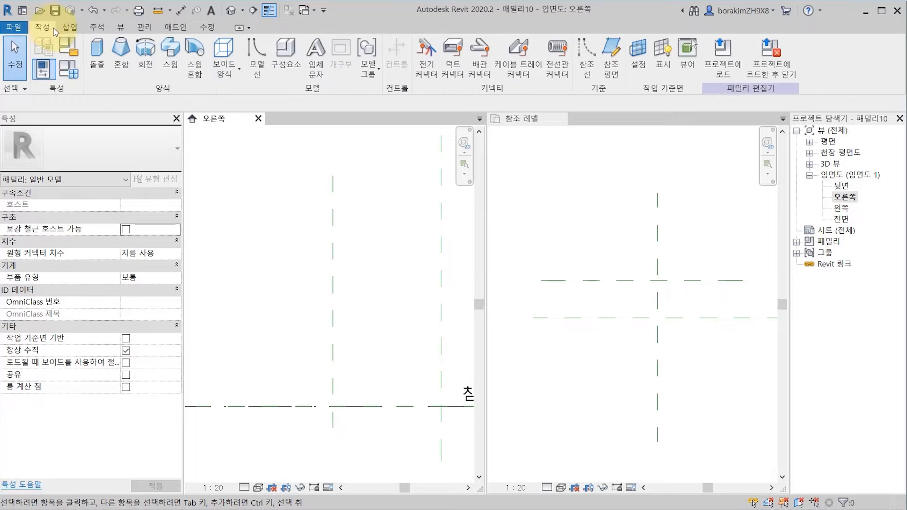
click(612, 58)
click(246, 146)
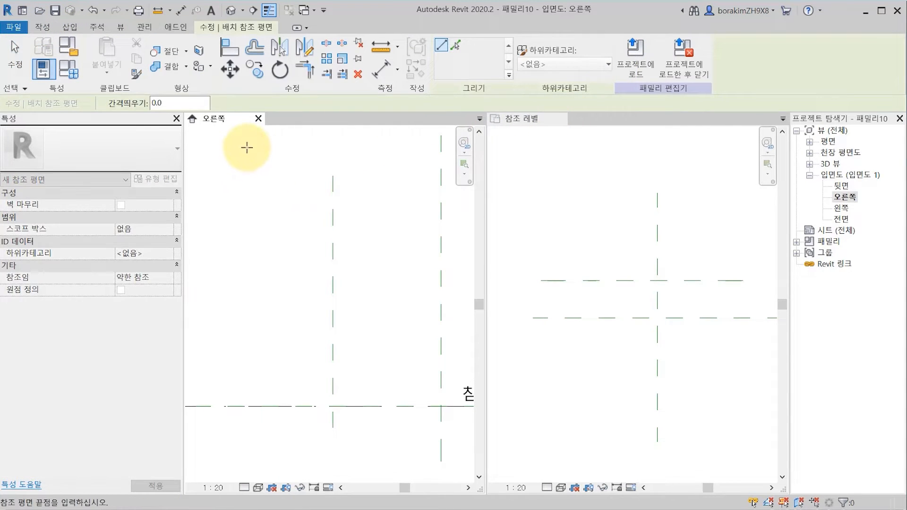
click(247, 435)
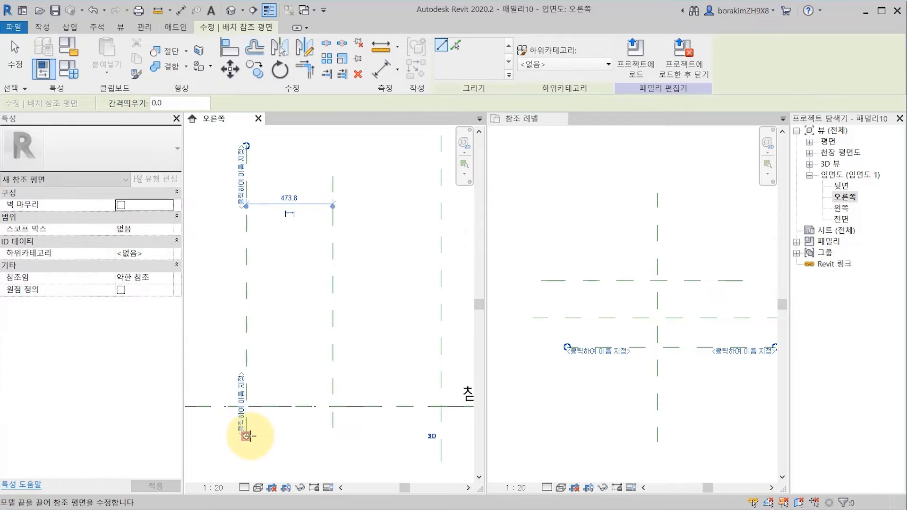
key(Escape)
key(Escape)
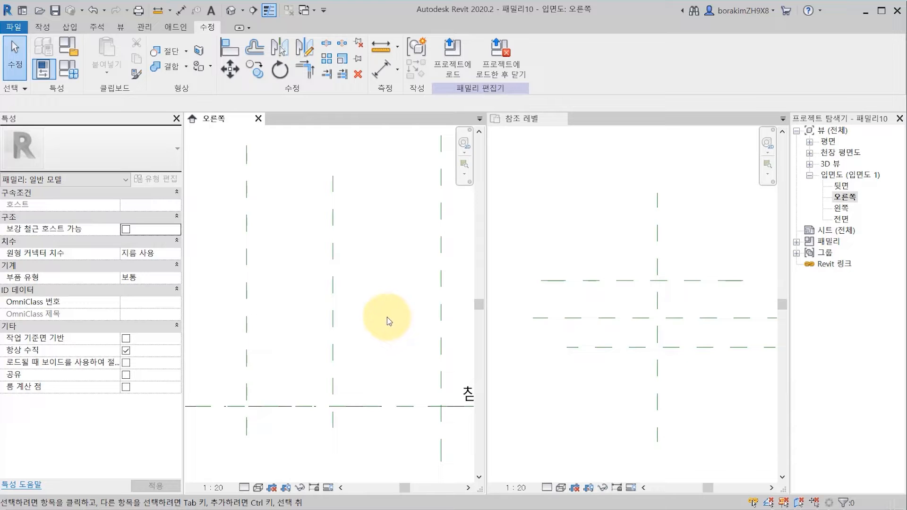
Dimension the distance between the two outer horizontal reference planes in the reference level plan
click(97, 27)
click(44, 52)
click(594, 281)
click(543, 347)
click(534, 298)
key(Escape)
Label the dimension between the outer reference planes with a new family type parameter named 길이
click(531, 61)
click(571, 60)
text(길이)
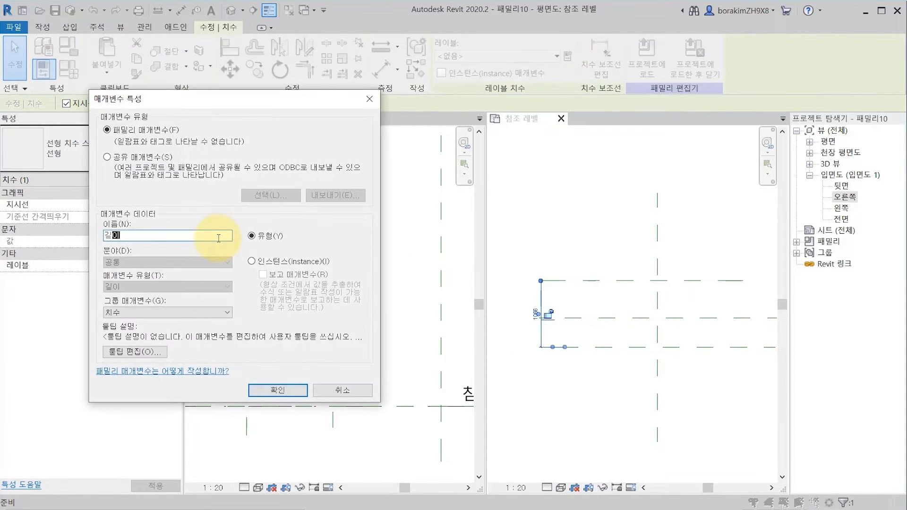
click(289, 392)
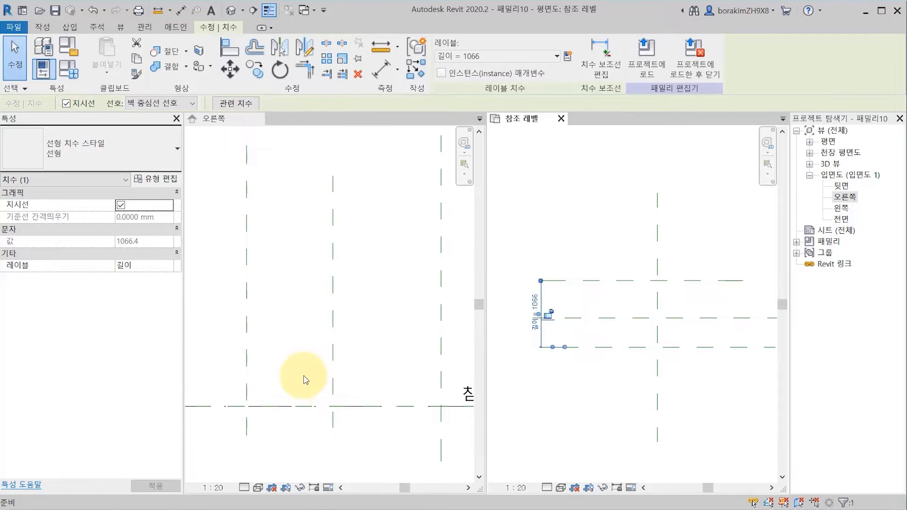
click(575, 385)
click(588, 197)
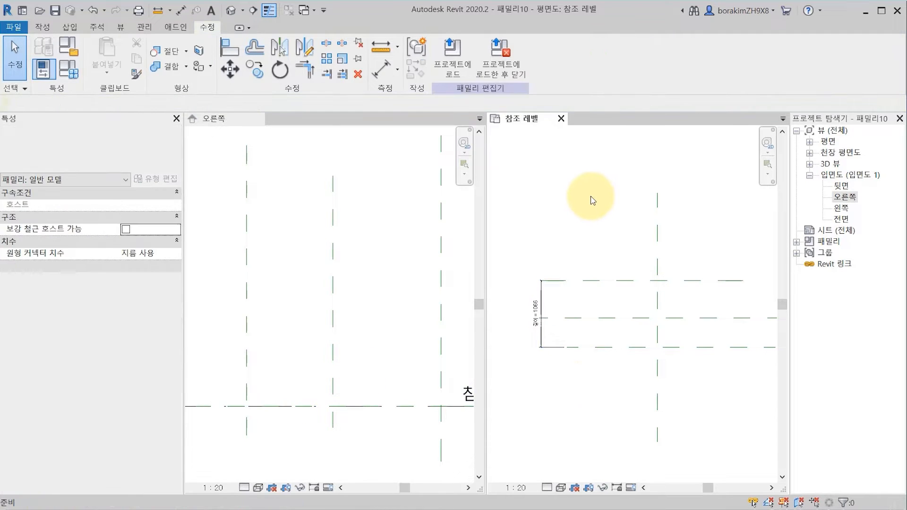
Create a 250 mm deep extrusion from a rectangle about 1574 mm wide spanning the two outer horizontal reference planes
click(43, 27)
click(96, 56)
click(483, 45)
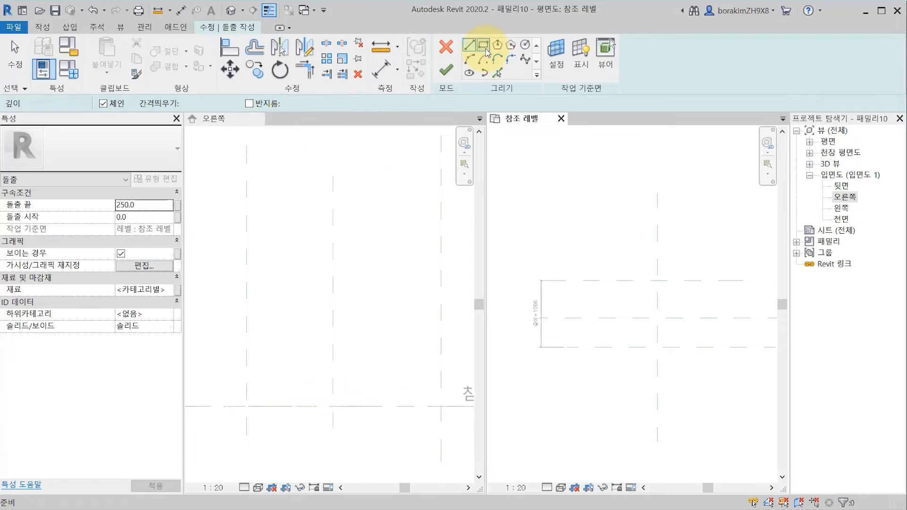
click(596, 281)
click(694, 347)
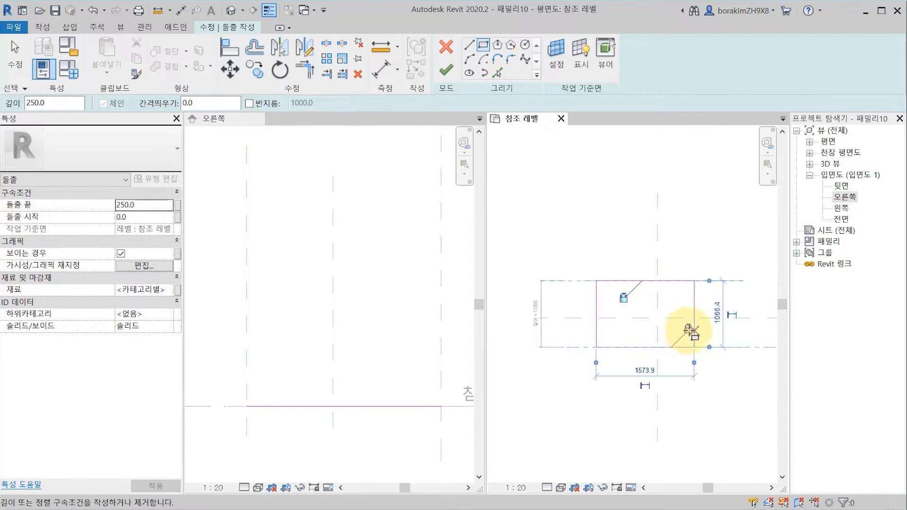
key(Escape)
click(446, 70)
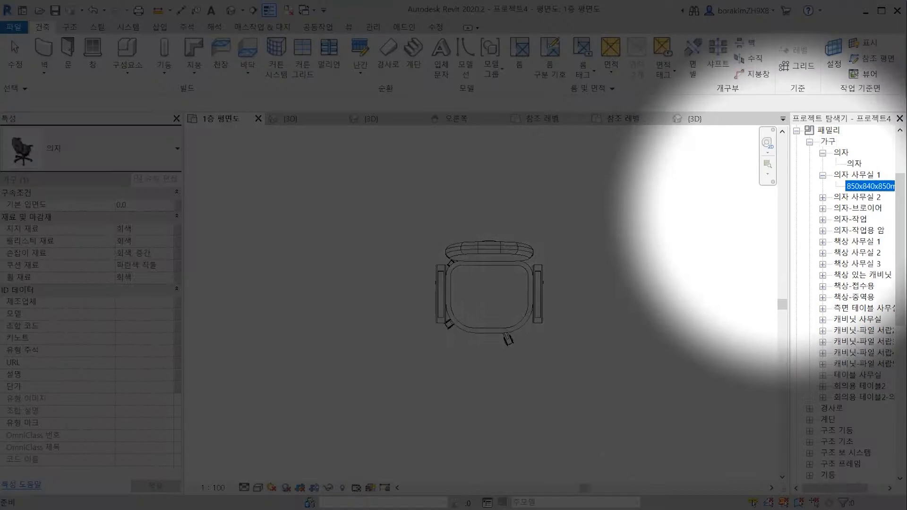
Place a 의자 사무실 1 chair, type 850x840x850mm, right of the existing chair in the 1층 평면도 view
drag(870, 185, 628, 295)
scroll(639, 295, down, 1)
middle_drag(655, 291, 467, 325)
scroll(538, 331, up, 1)
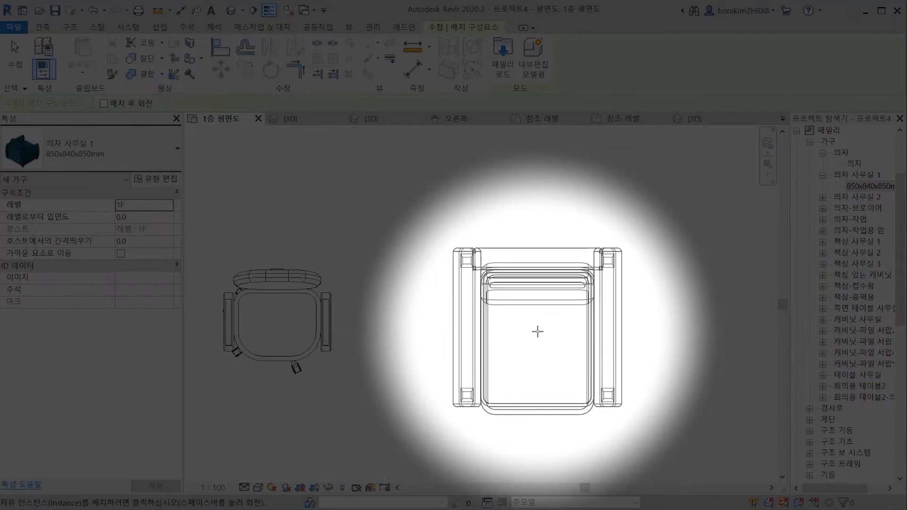
click(538, 332)
key(Escape)
key(Escape)
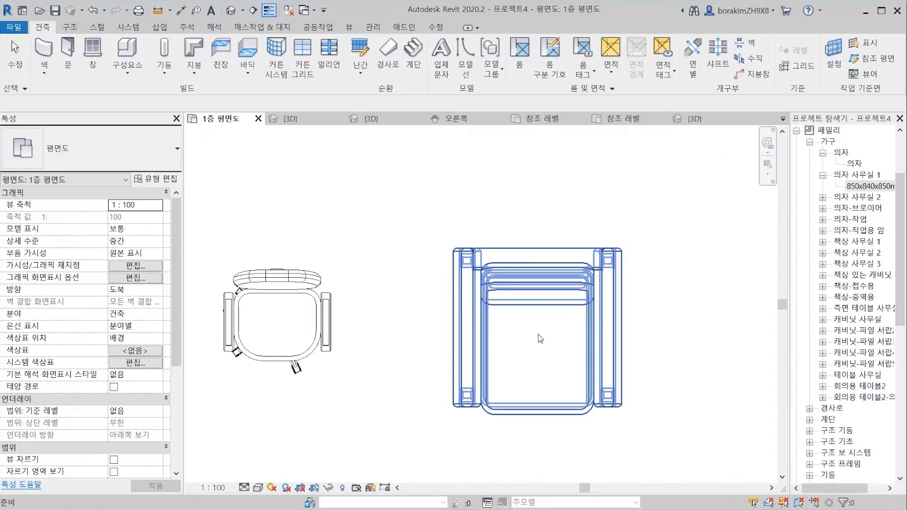
Place a 의자-브로이어 chair right of the large office armchair in the floor plan
scroll(666, 352, down, 2)
middle_drag(706, 354, 522, 353)
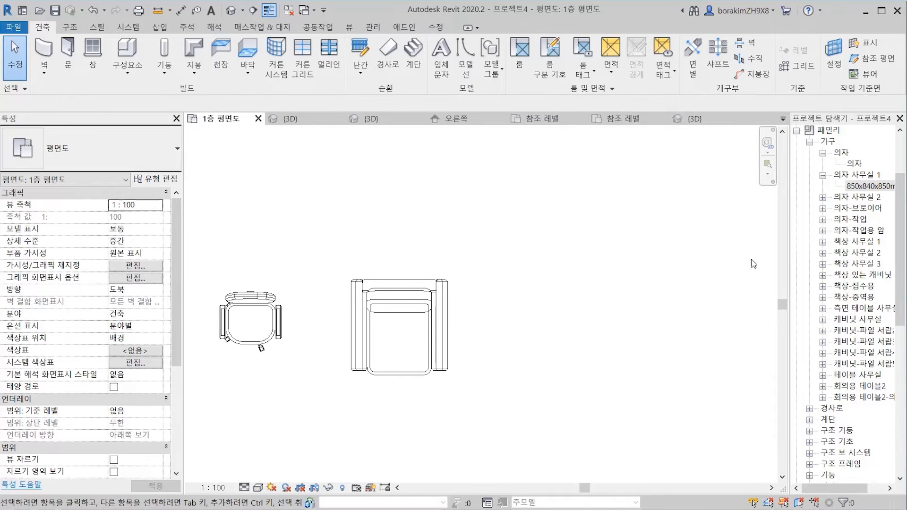
click(823, 197)
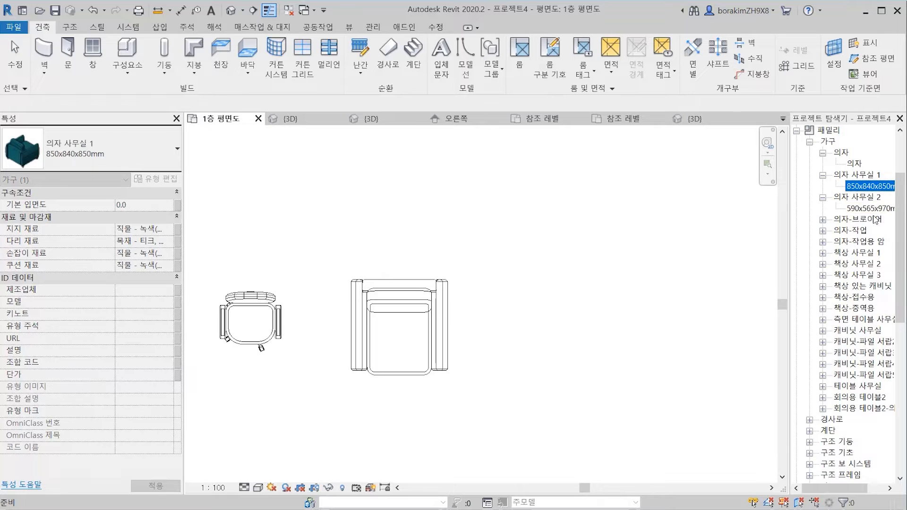
click(874, 219)
double_click(876, 220)
drag(874, 230, 860, 234)
drag(860, 234, 599, 338)
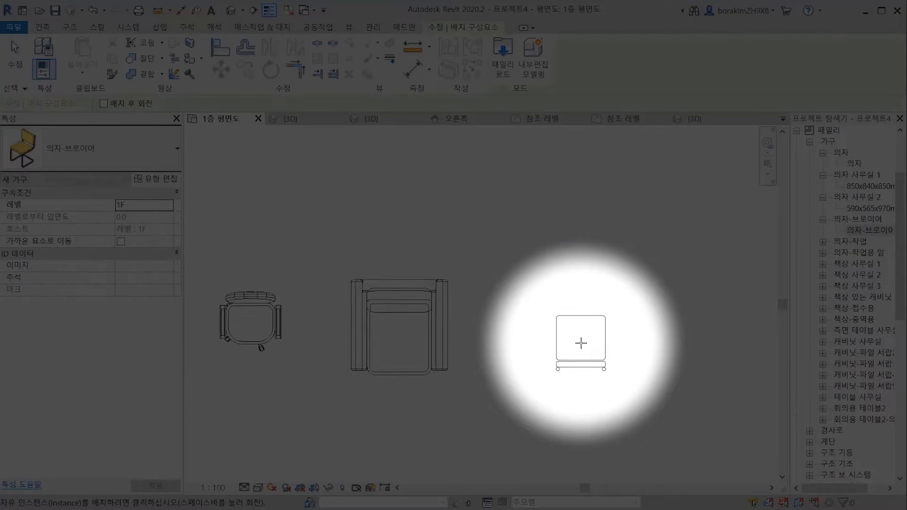
scroll(581, 343, up, 2)
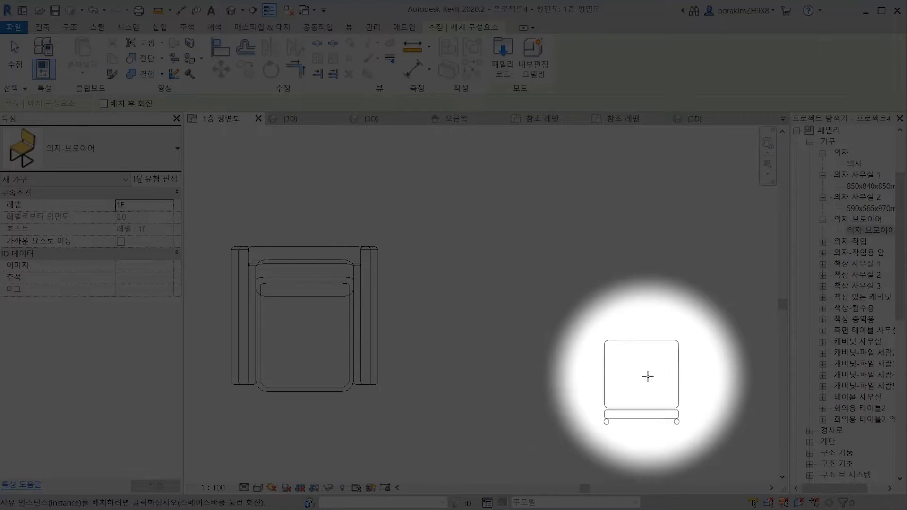
click(595, 283)
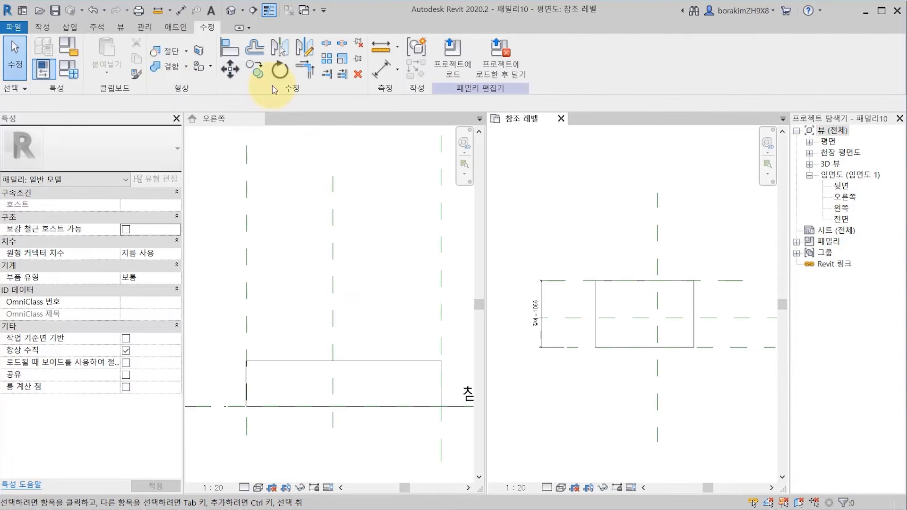
Create a new project from the 시공 템플릿 template
click(14, 27)
mouse_move(28, 78)
click(142, 78)
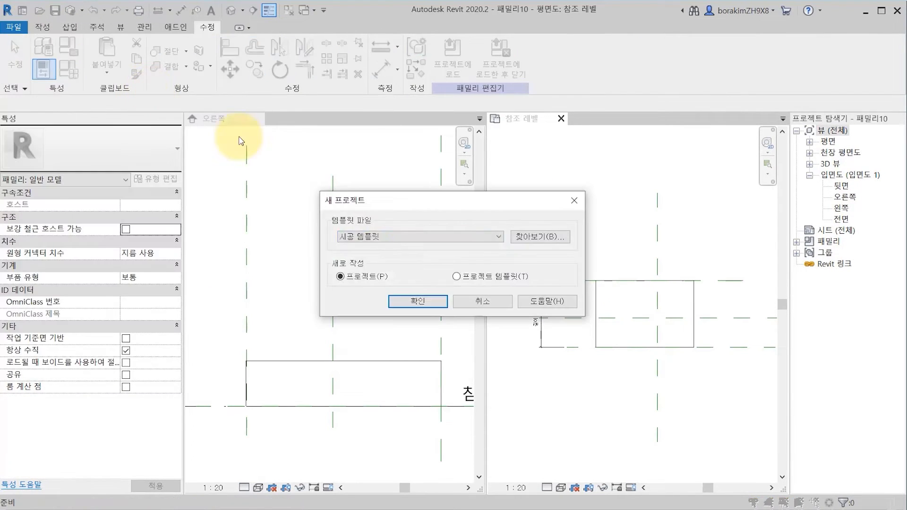
click(417, 301)
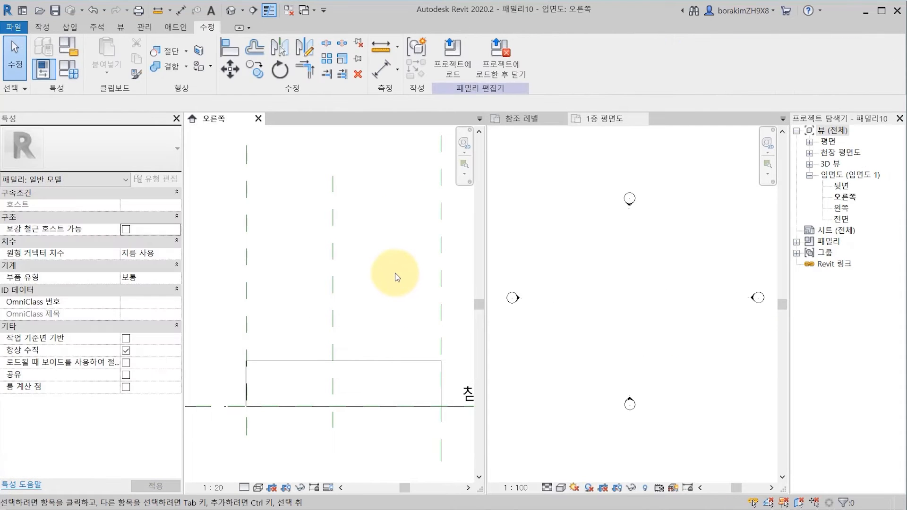
Load the box family into the new project and place one instance between the elevation markers in 1층 평면도
click(453, 55)
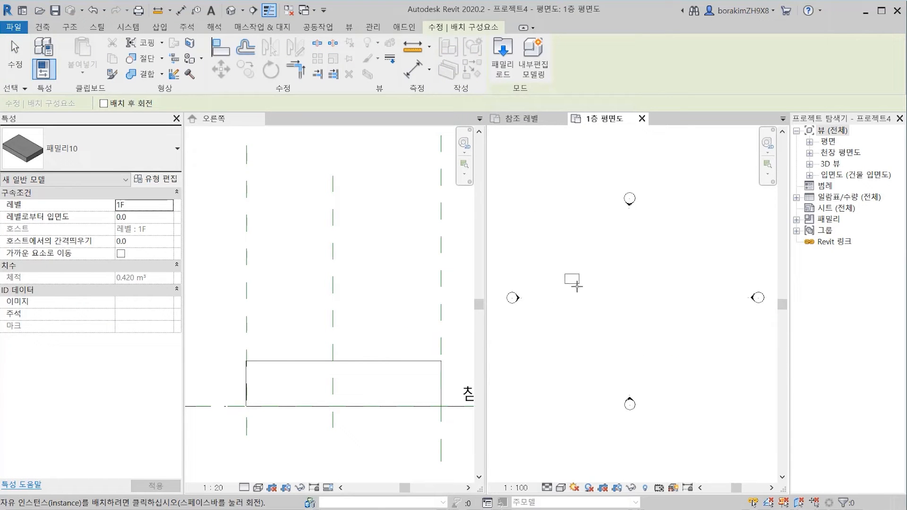
click(578, 295)
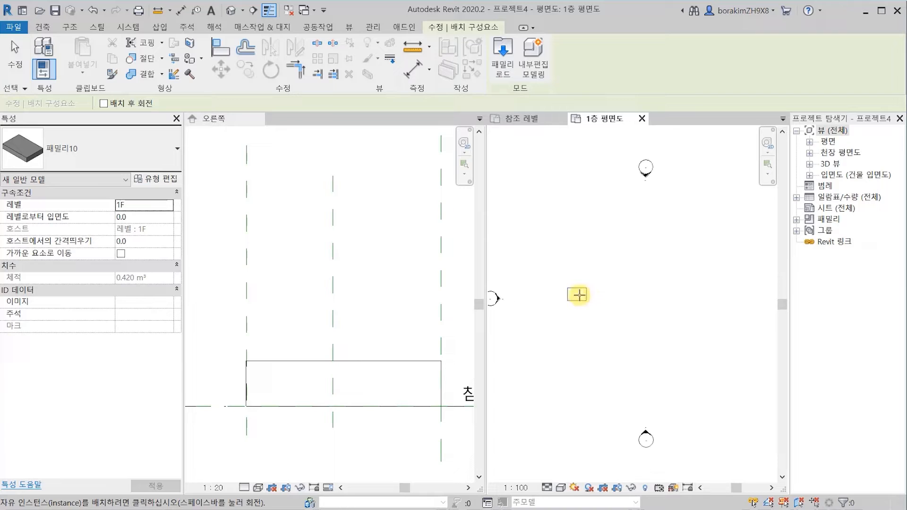
scroll(577, 294, up, 4)
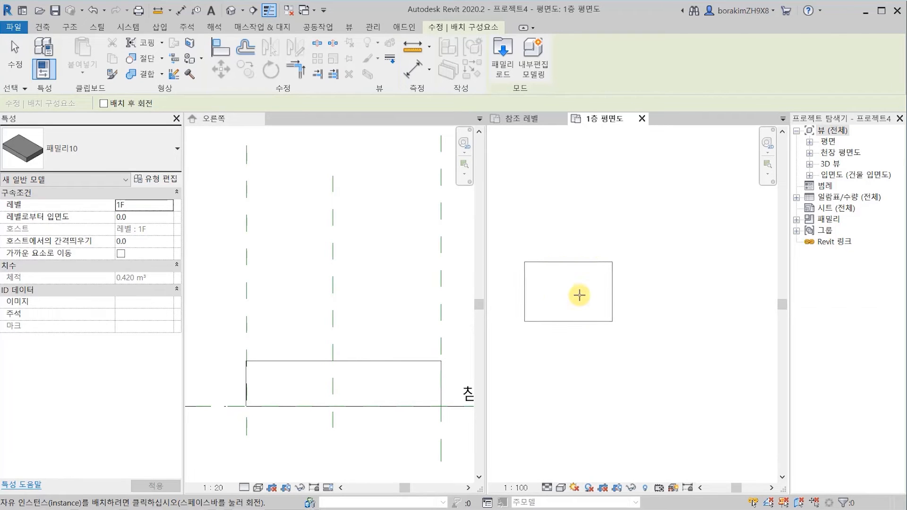
click(572, 291)
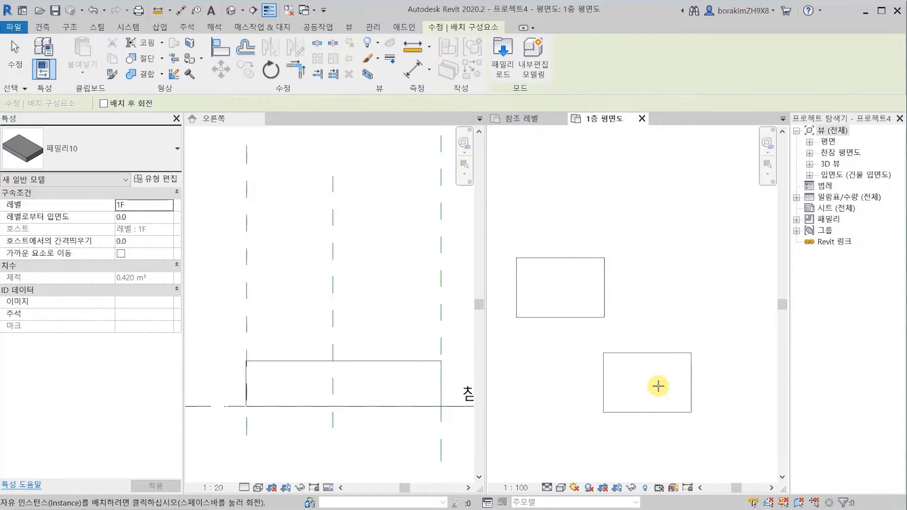
key(Escape)
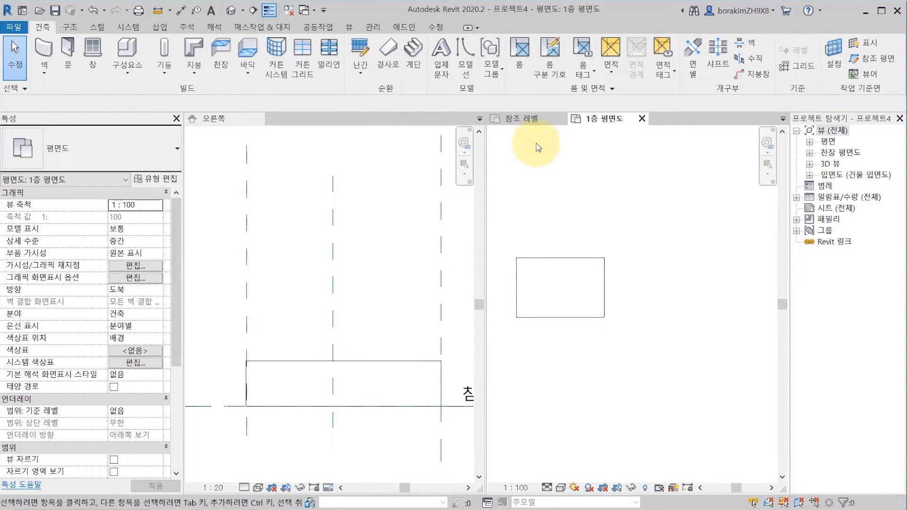
In the family's reference level plan, enable 원점 정의 for the upper horizontal reference plane and apply it
click(539, 118)
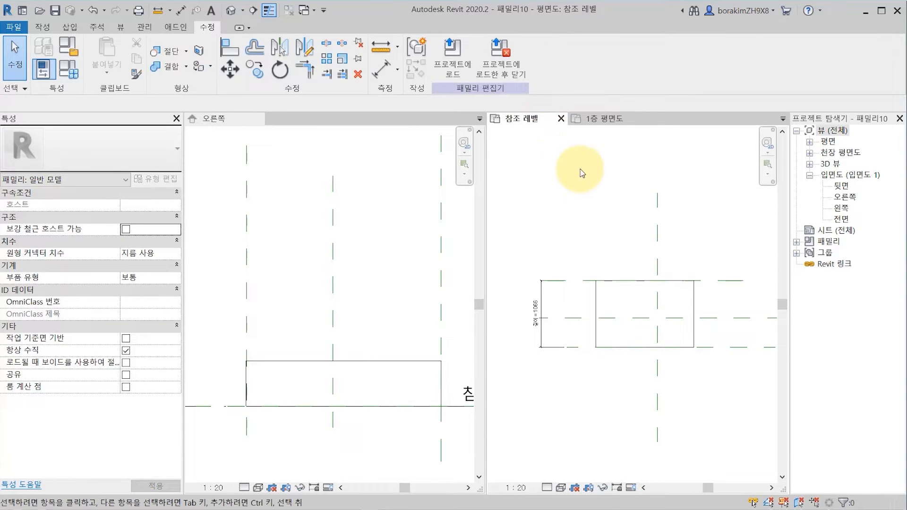
middle_drag(605, 218, 572, 203)
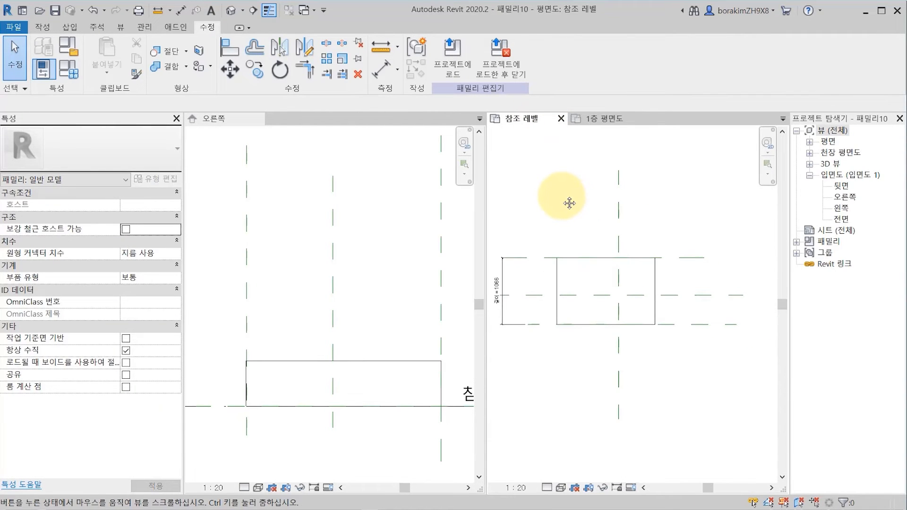
click(699, 258)
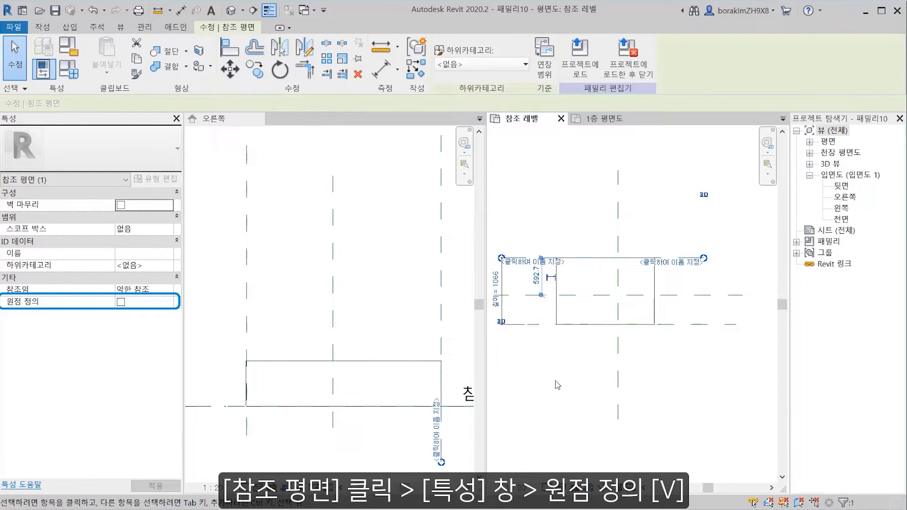
click(121, 303)
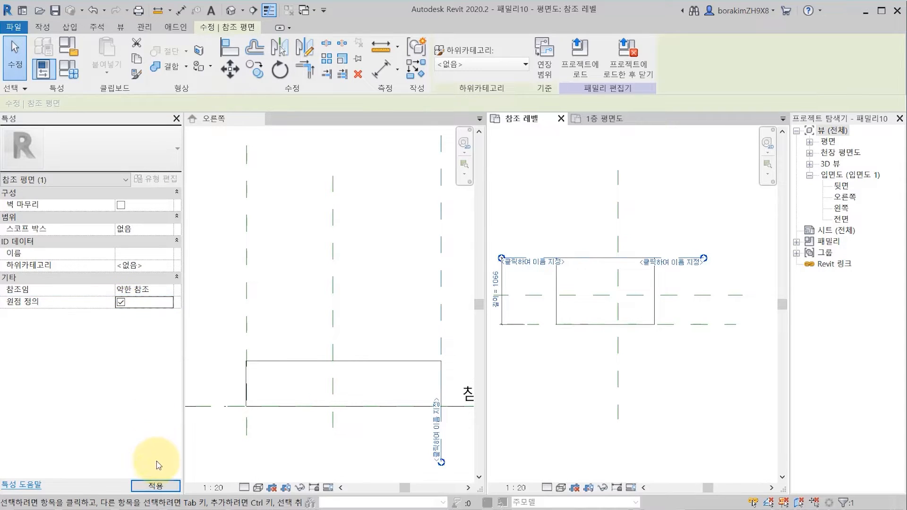
click(160, 490)
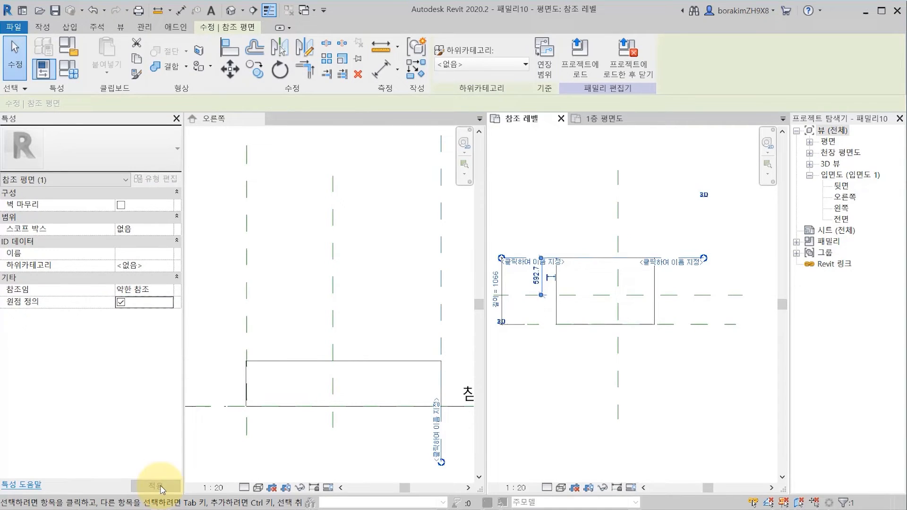
Reload the box family into the project, overwriting the existing version
click(581, 394)
click(439, 62)
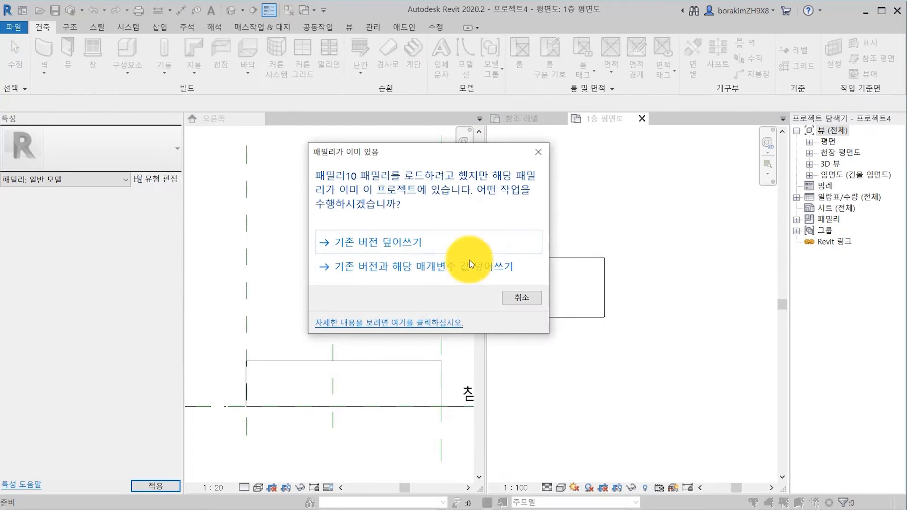
click(387, 246)
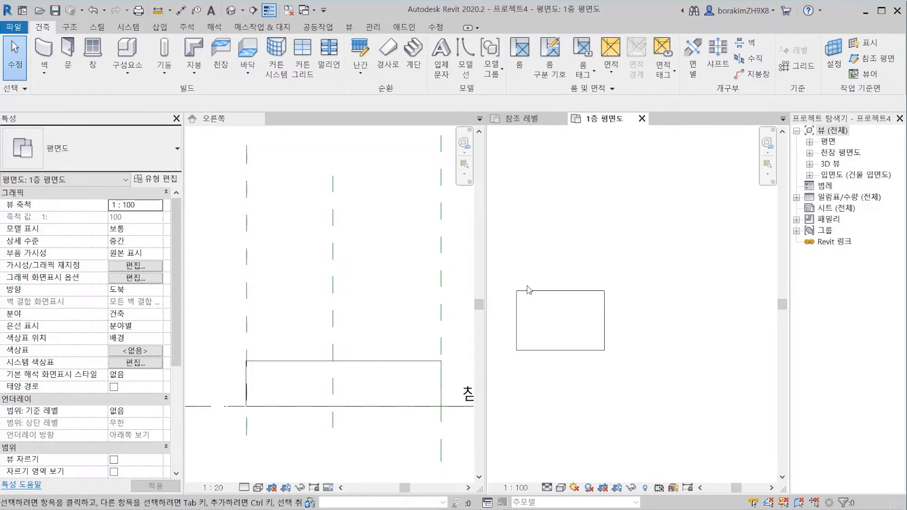
Create a similar instance from the placed box and put it above and to the right of the original in 1층 평면도
click(523, 294)
right_click(522, 293)
click(557, 141)
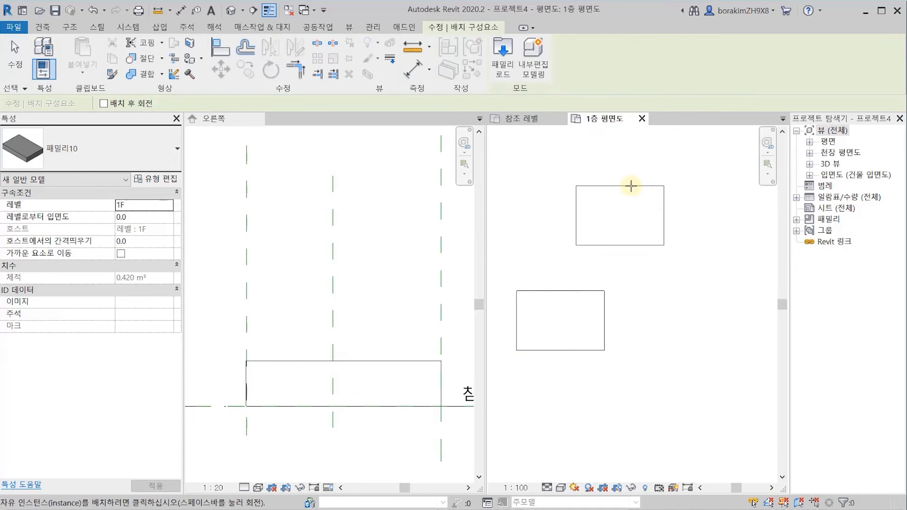
click(631, 185)
Place two more box instances to the right of the existing pair, one below the other, and end placement
scroll(631, 185, down, 3)
middle_drag(679, 208, 542, 259)
scroll(612, 259, up, 2)
scroll(611, 259, up, 6)
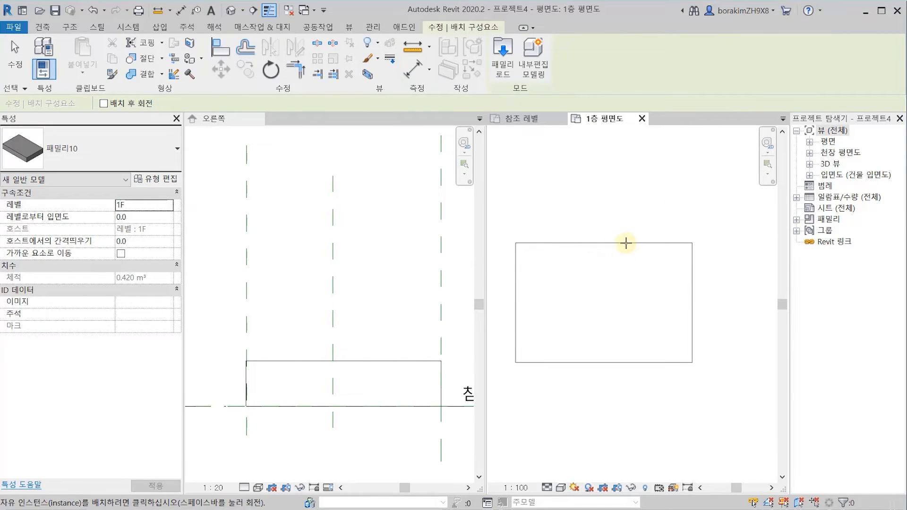
click(626, 243)
scroll(626, 242, down, 1)
scroll(626, 243, down, 2)
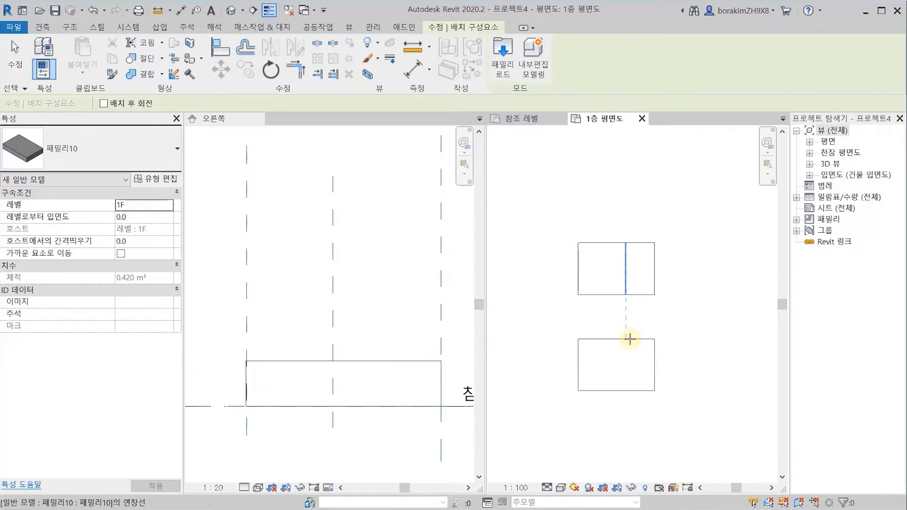
click(630, 340)
key(Escape)
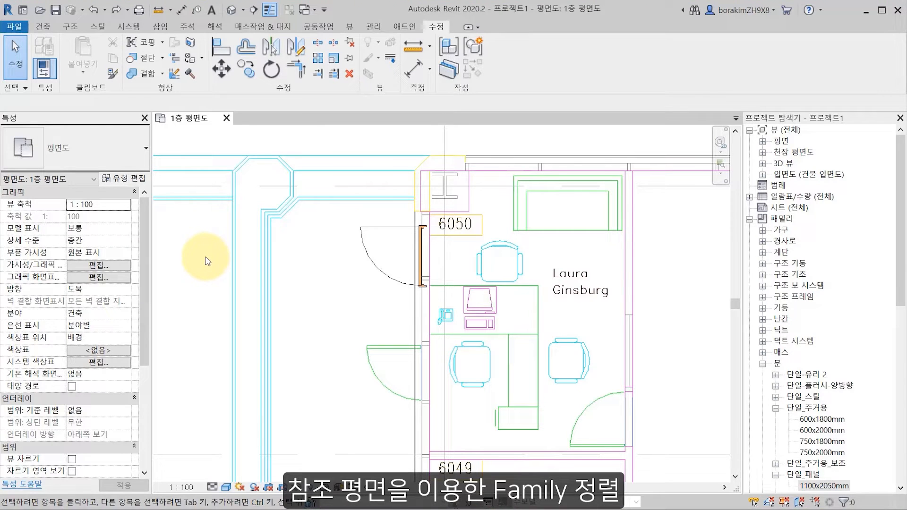
Start aligning the 750x2000mm door to the lower edge of the green door opening in the office floor plan
click(221, 48)
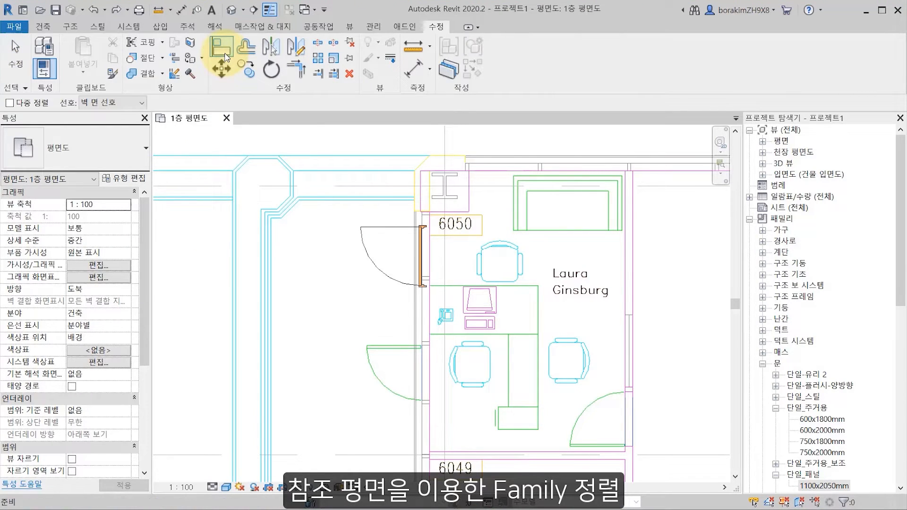
click(428, 407)
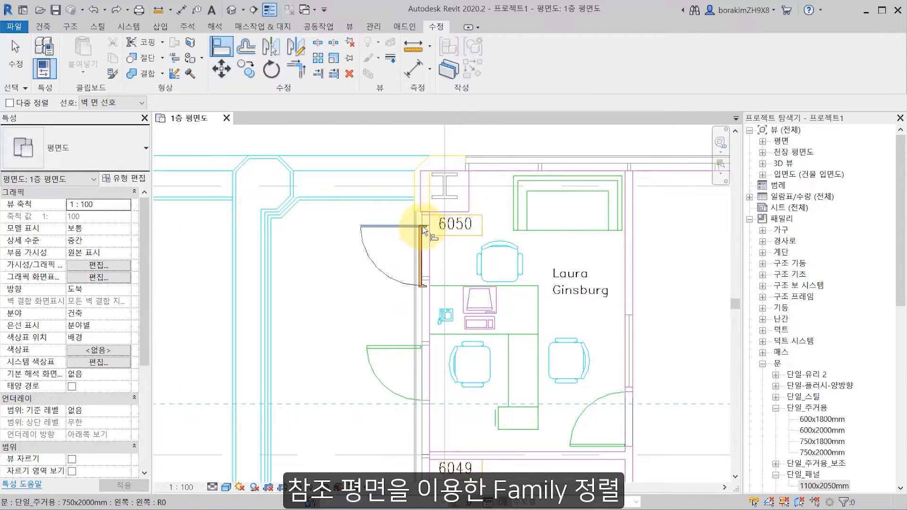
scroll(422, 226, up, 3)
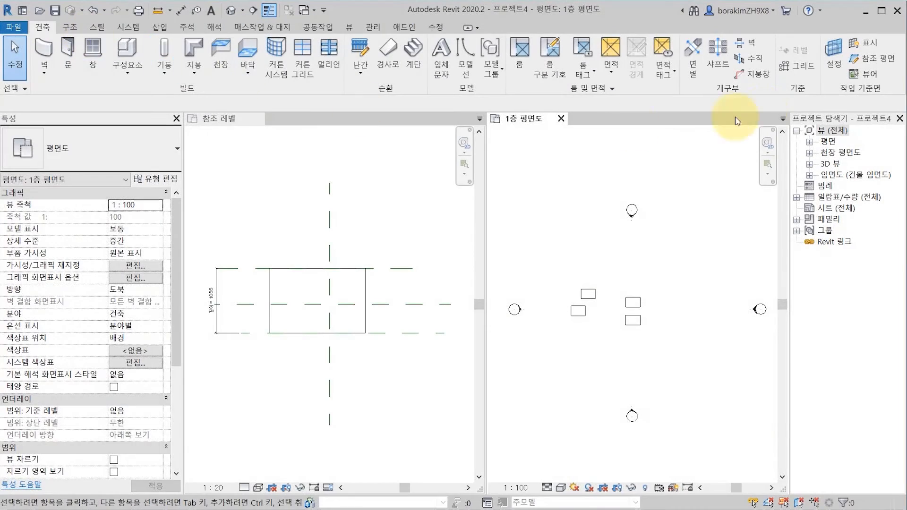
Draw a vertical grid line to the right of the box instances in 1층 평면도
click(798, 64)
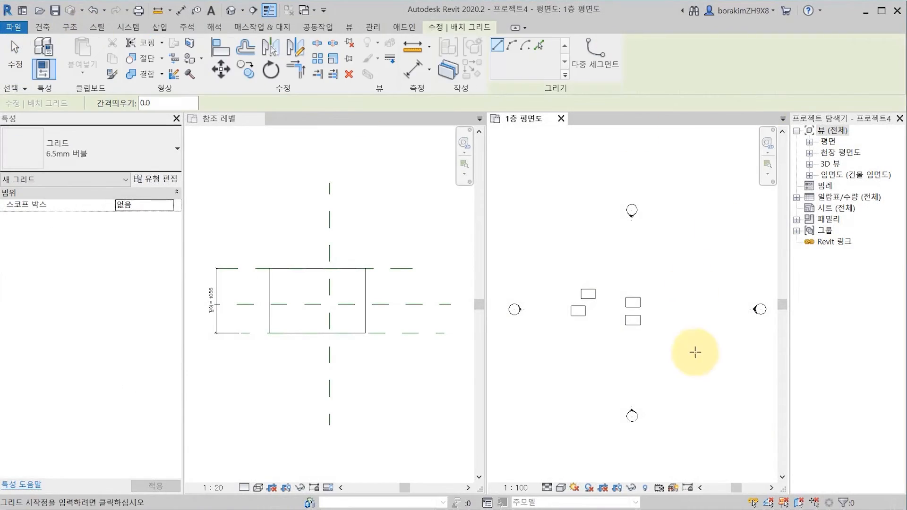
click(695, 352)
click(697, 253)
key(Escape)
key(Escape)
Align the right edge of the upper right-hand box with vertical grid 1
scroll(704, 282, up, 2)
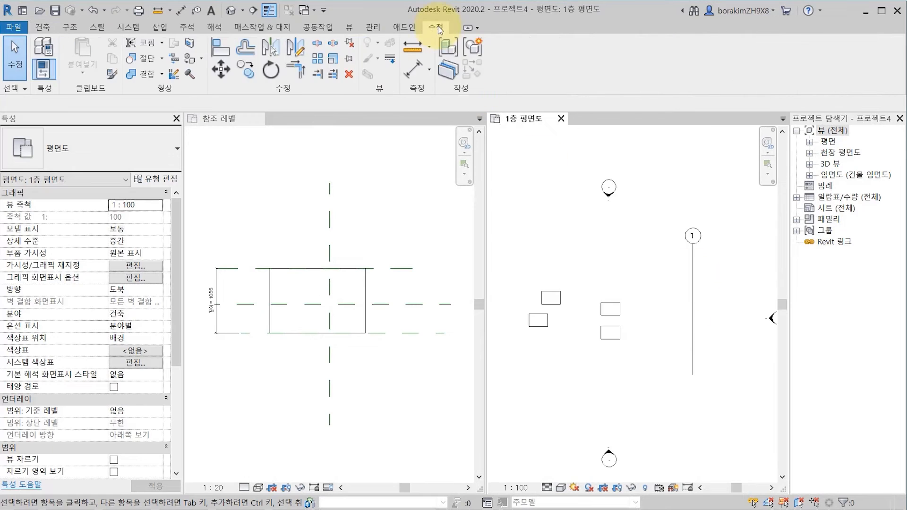
click(221, 48)
click(624, 311)
scroll(618, 336, up, 4)
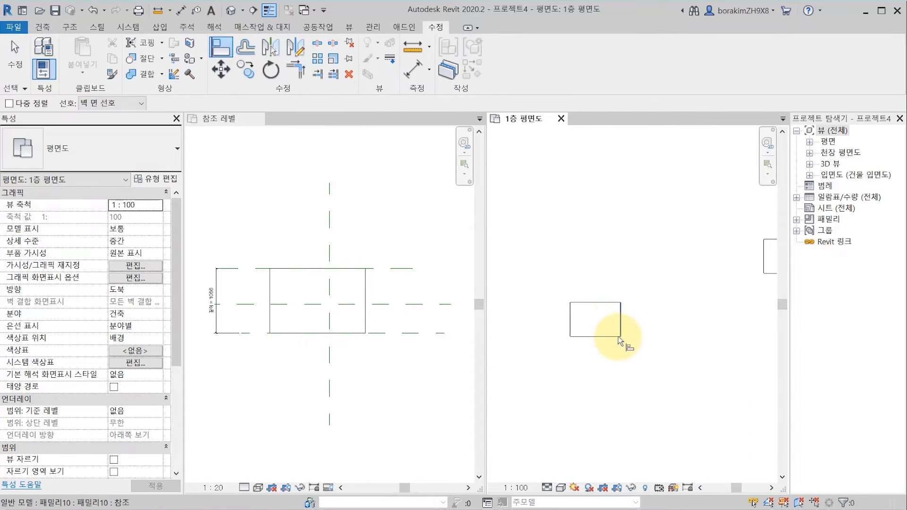
key(Escape)
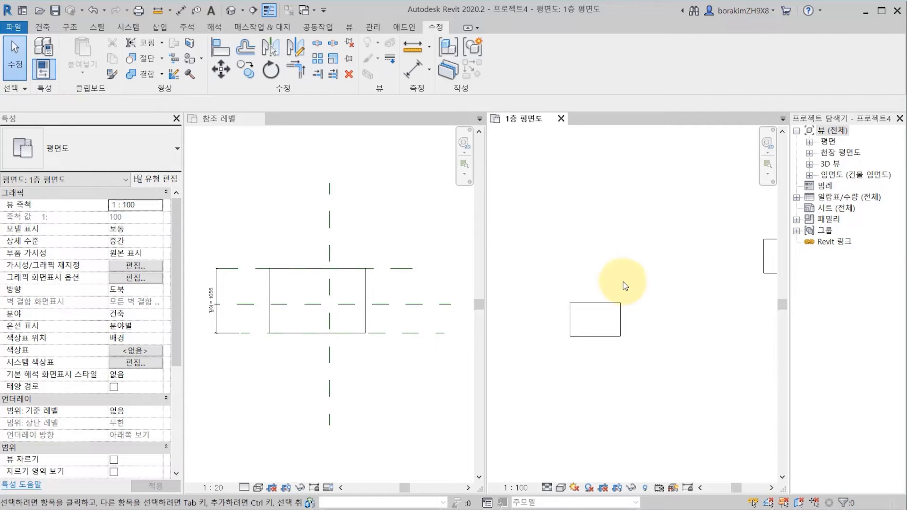
scroll(624, 286, down, 4)
Draw a vertical reference plane right of the box in the family's 참조 레벨 plan and reload the family, overwriting the project's version
click(397, 170)
click(42, 27)
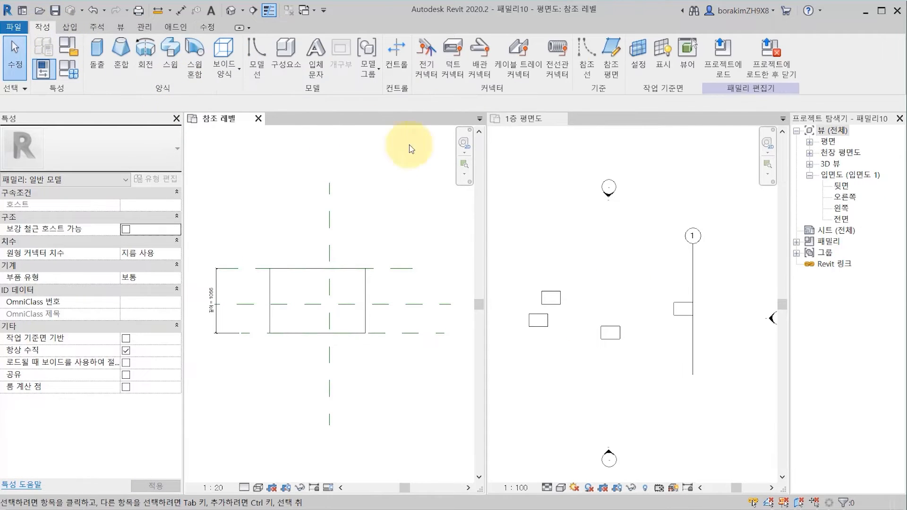
click(611, 59)
key(Escape)
key(Escape)
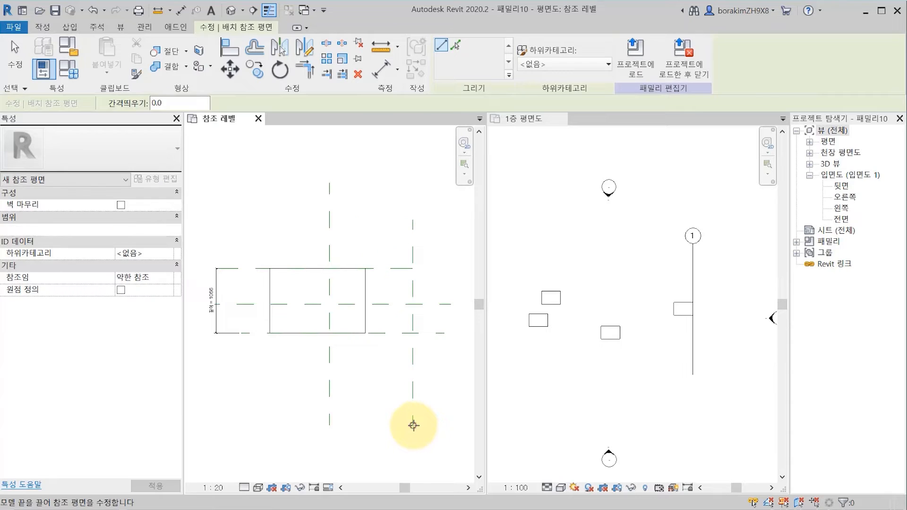
click(460, 70)
click(477, 267)
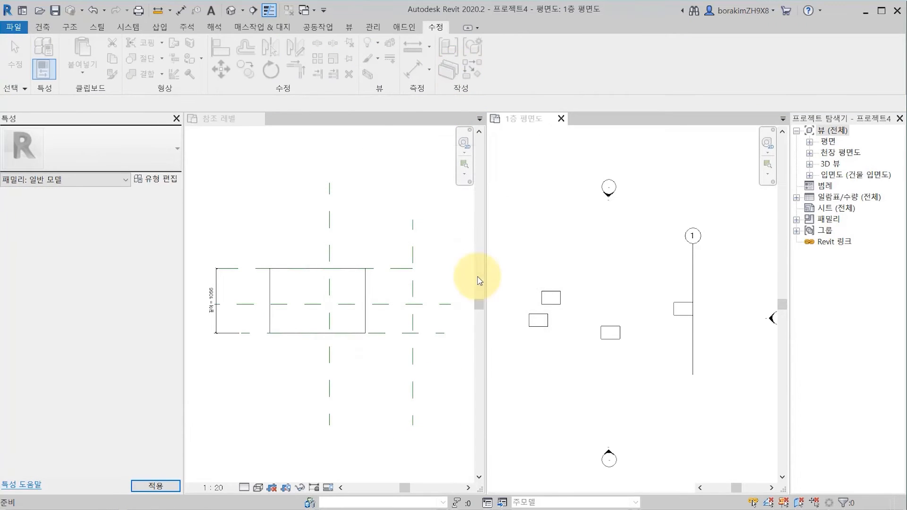
Align a box instance's new weak reference plane (약한 참조) with vertical grid 1
click(221, 50)
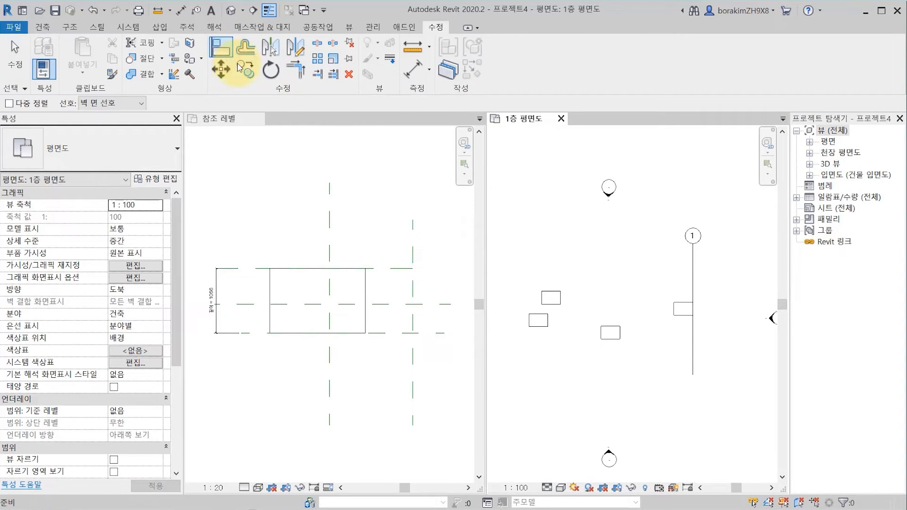
click(693, 284)
scroll(567, 303, up, 5)
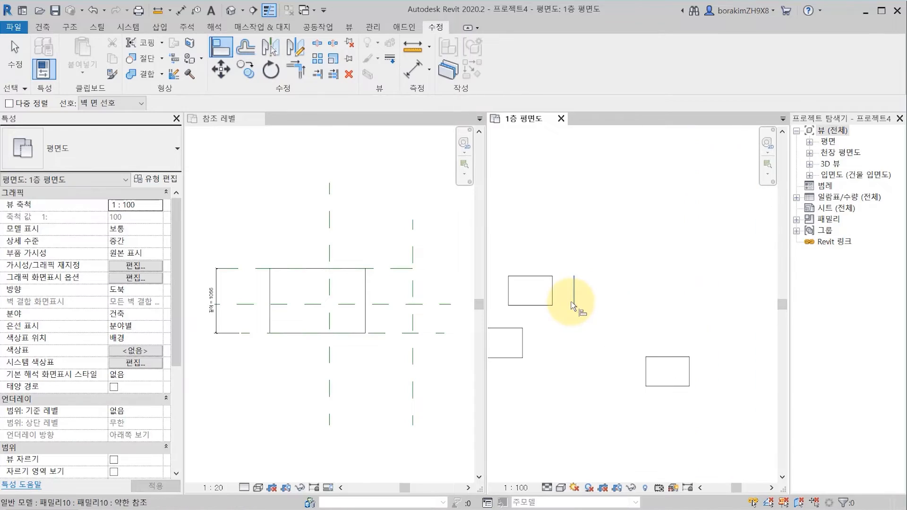
scroll(710, 374, down, 4)
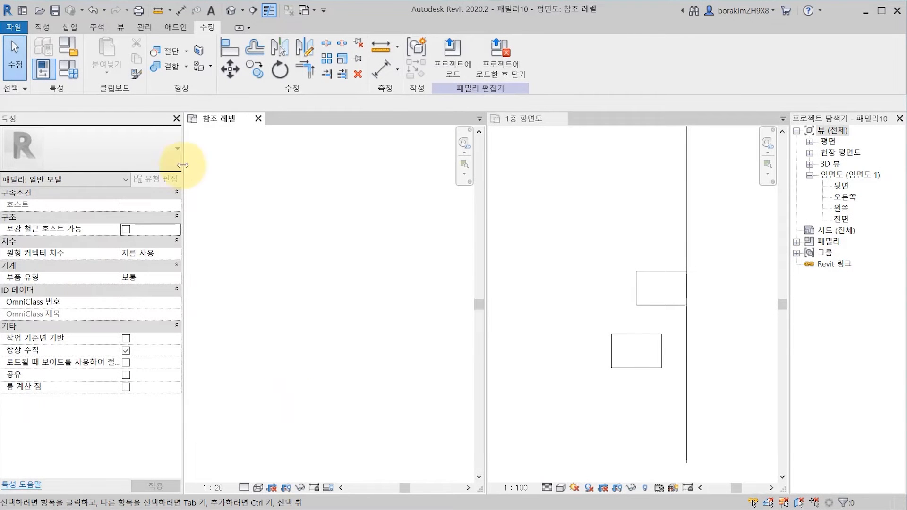
Draw a horizontal reference line about 2500 mm long in an empty area of the family's 참조 레벨 plan
click(43, 28)
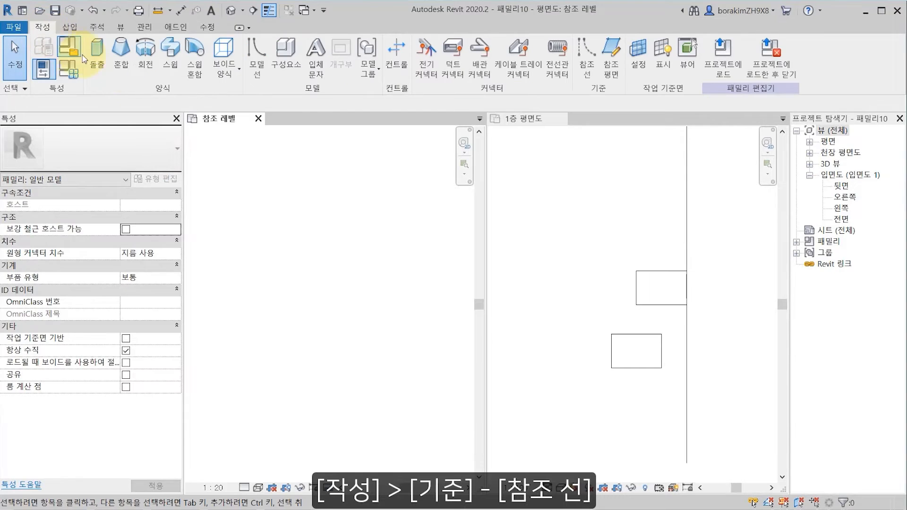
click(587, 66)
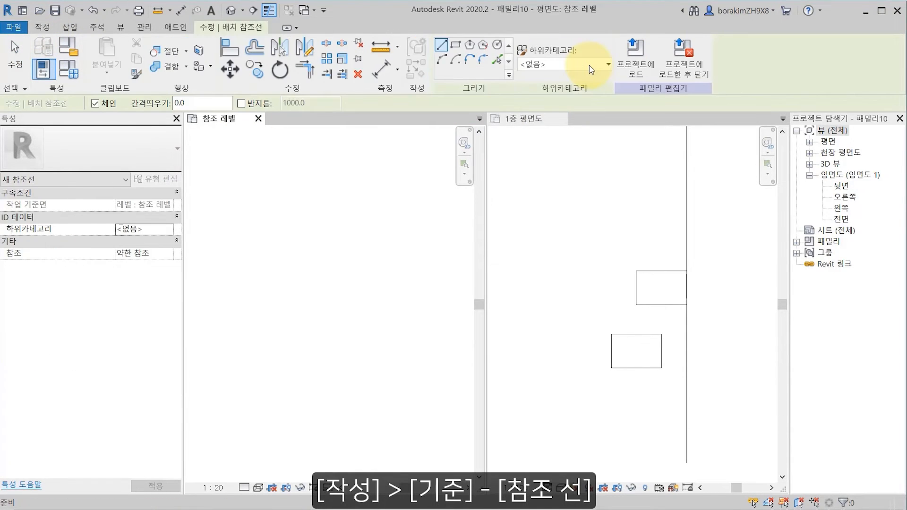
click(264, 262)
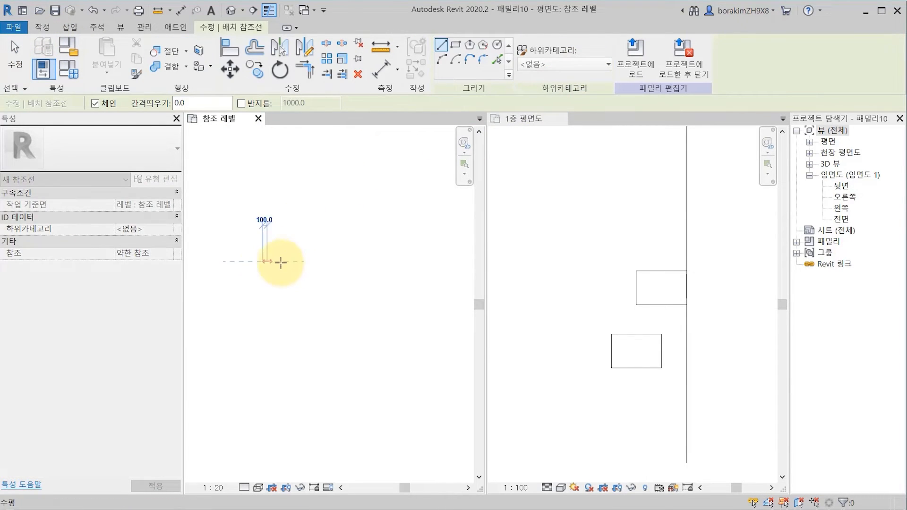
click(376, 262)
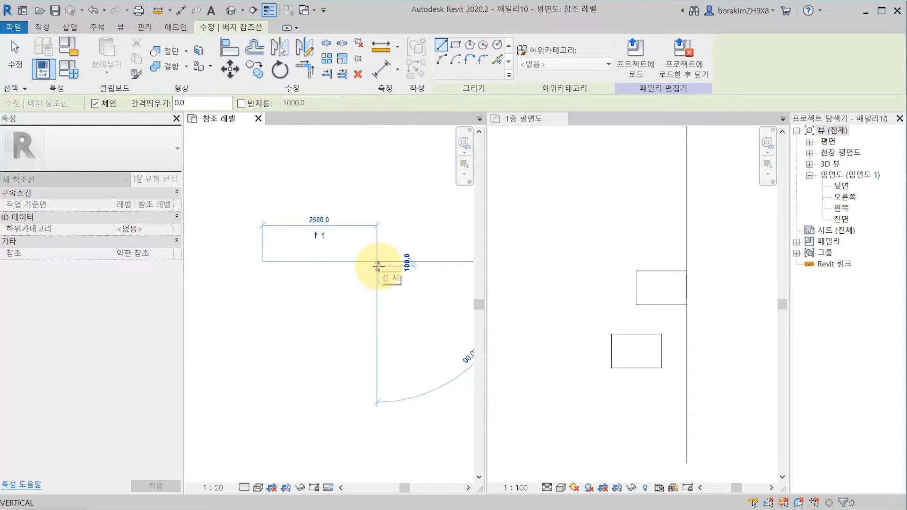
key(Escape)
key(Escape)
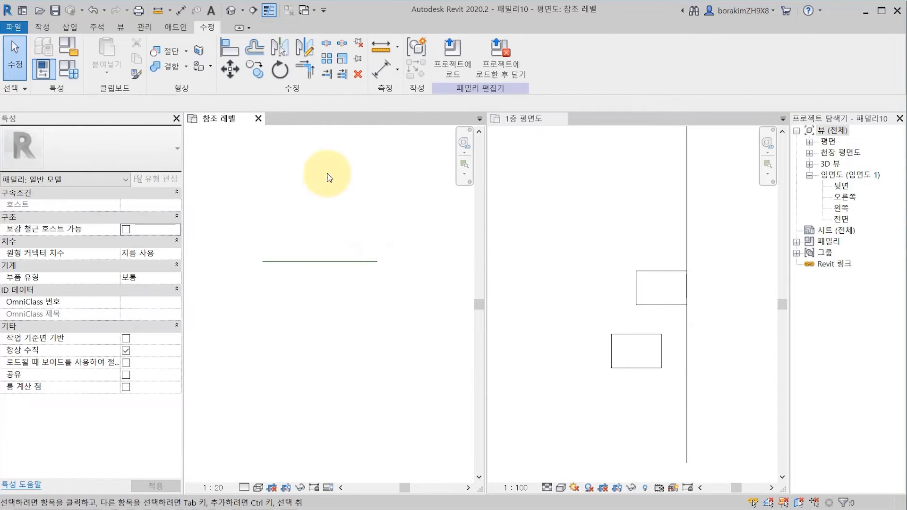
Open the family's 3D view and select the reference line to examine its work planes
click(231, 10)
middle_drag(392, 268, 271, 361)
scroll(314, 340, up, 4)
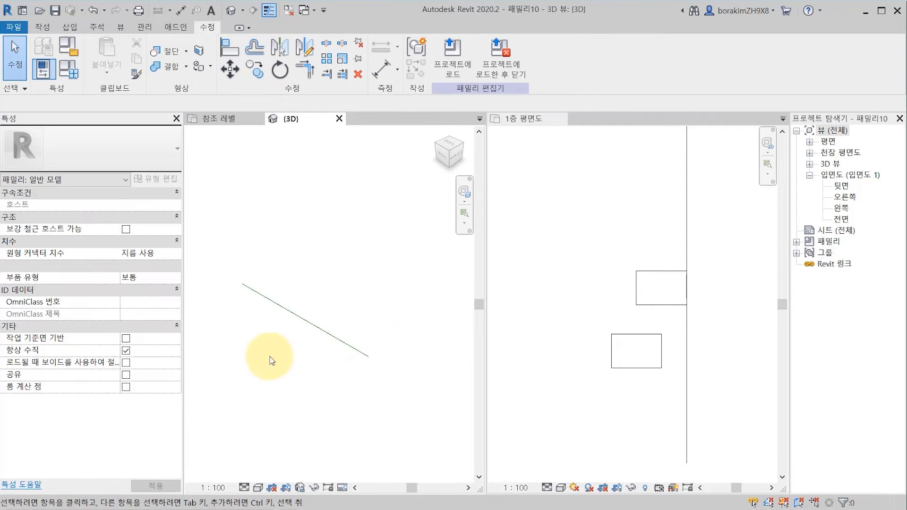
click(290, 338)
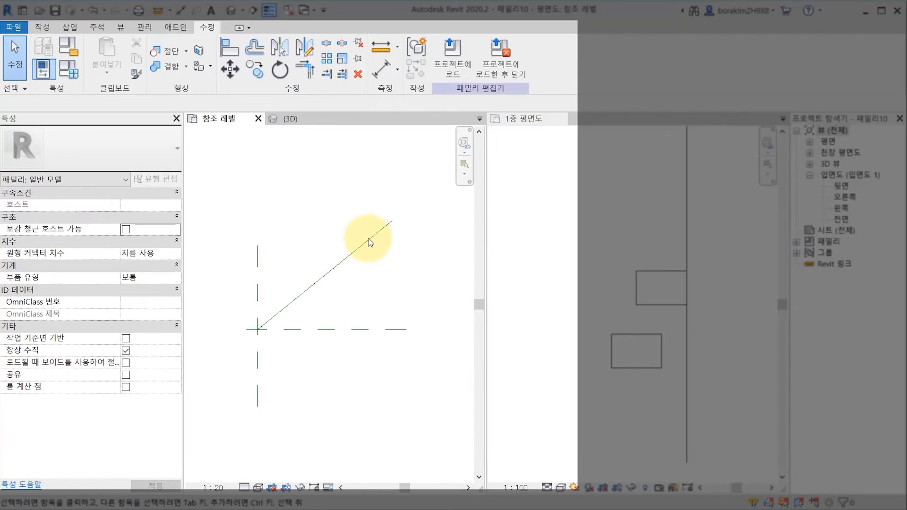
Add an angular dimension between the horizontal reference plane and the sloped reference line
click(377, 230)
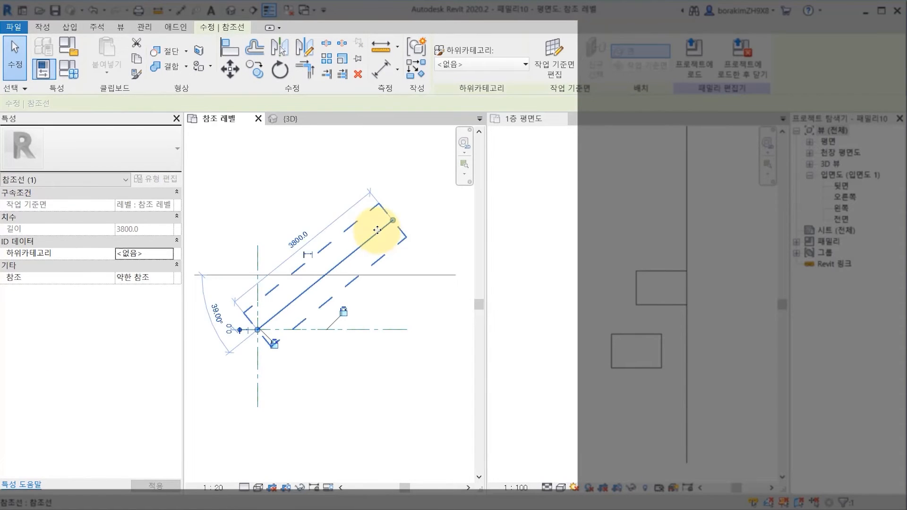
key(Escape)
click(96, 27)
click(42, 52)
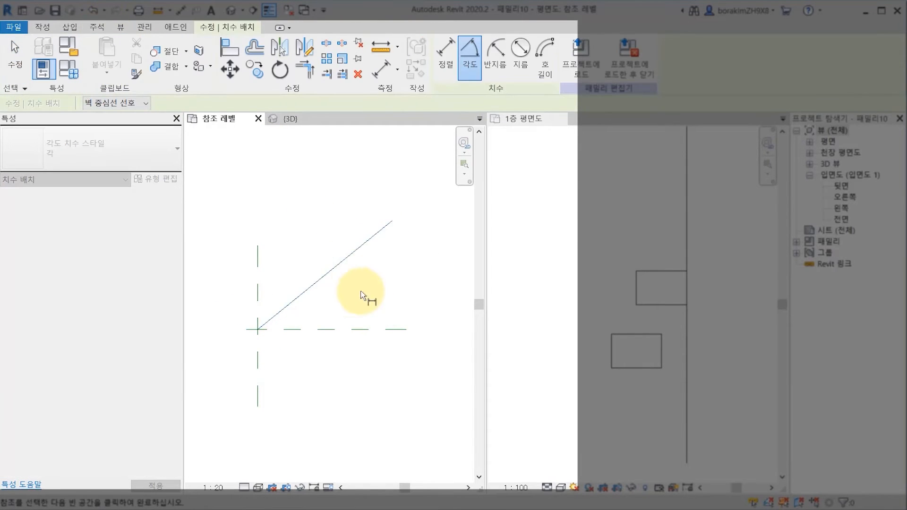
click(369, 329)
click(369, 242)
click(370, 296)
key(Escape)
Label the angular dimension with a new type-based family parameter named 각도
scroll(389, 304, up, 2)
middle_drag(388, 305, 429, 306)
click(400, 301)
click(567, 56)
text(각도)
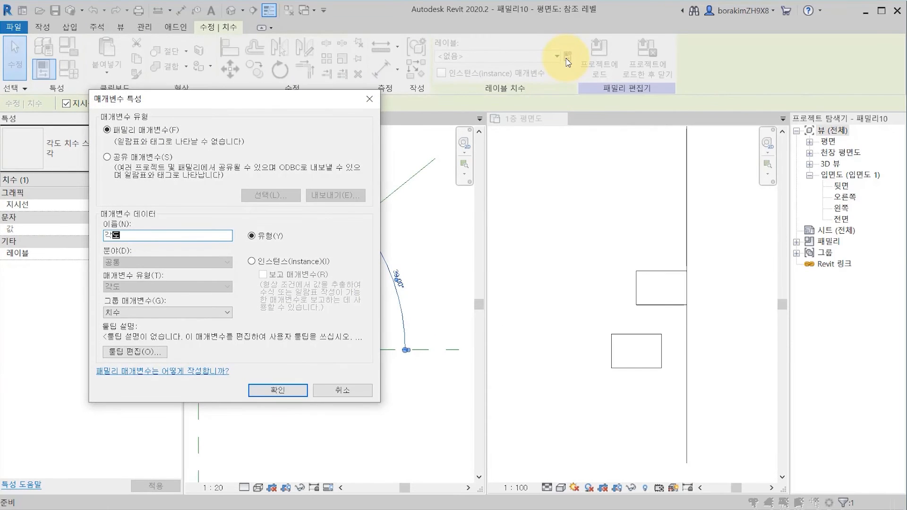
key(Return)
click(364, 395)
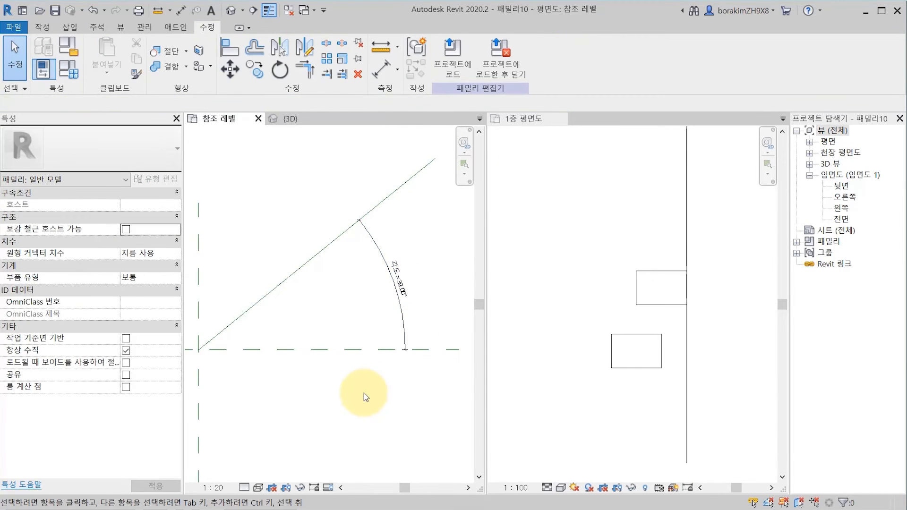
Set the 각도 parameter to 60 in the family types and apply it
click(70, 73)
click(604, 226)
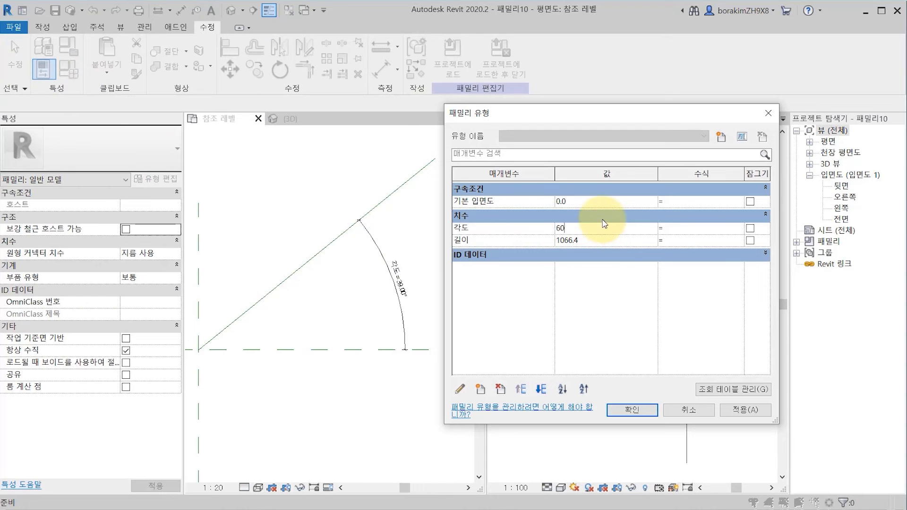
text(60)
click(734, 410)
click(619, 411)
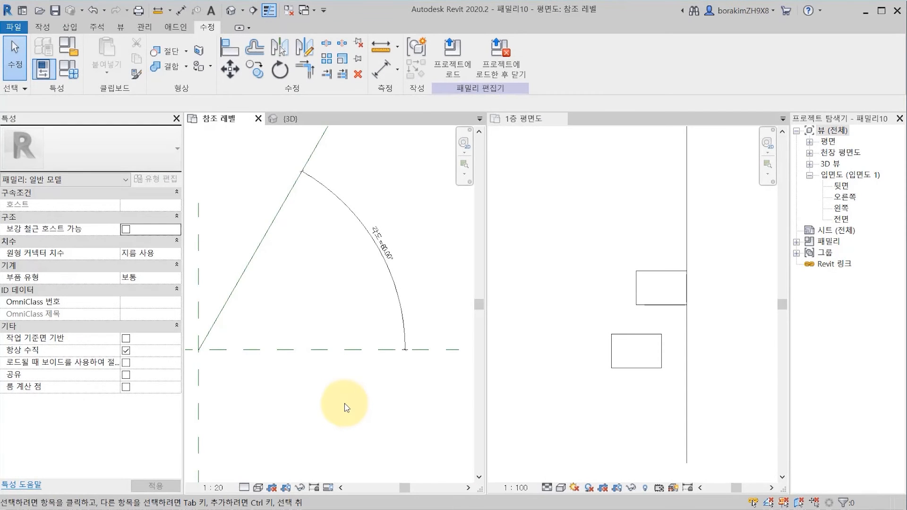
Create a new family from the line-based generic model template 미터법 일반 모델 선 기반.rft
click(15, 28)
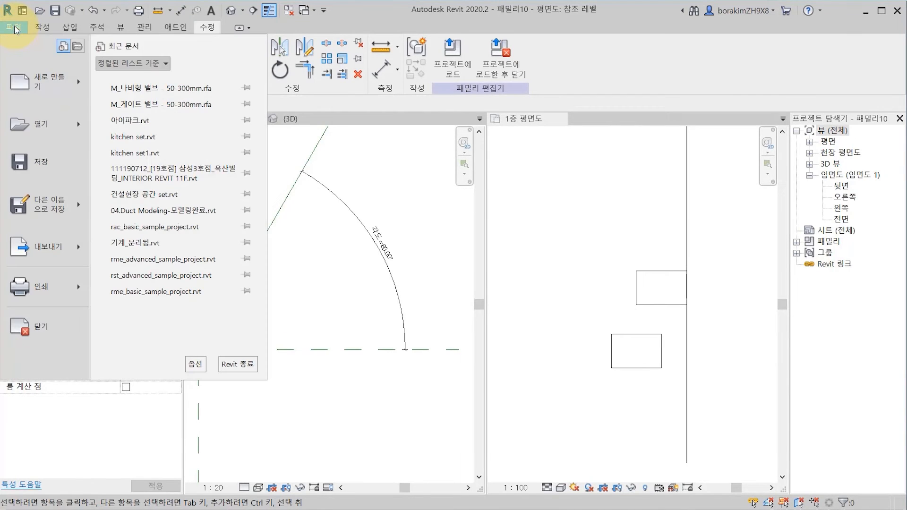
mouse_move(52, 82)
click(106, 113)
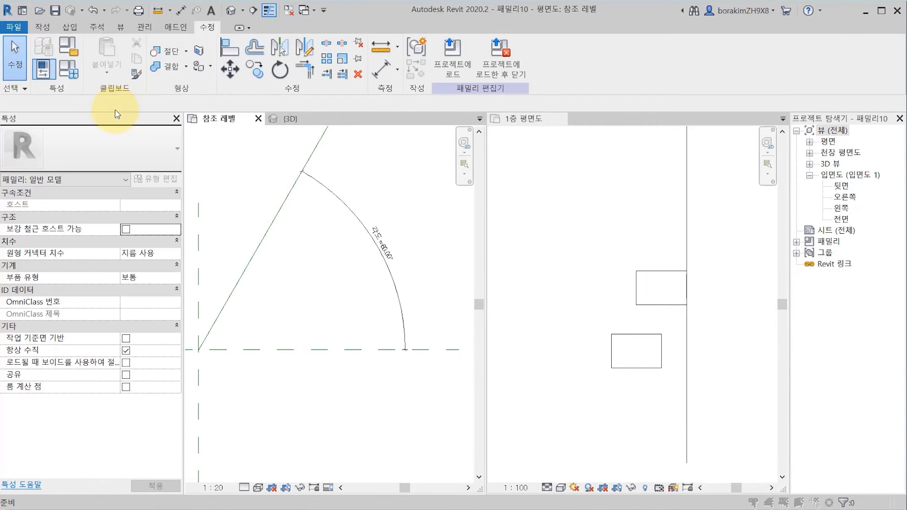
drag(772, 191, 775, 282)
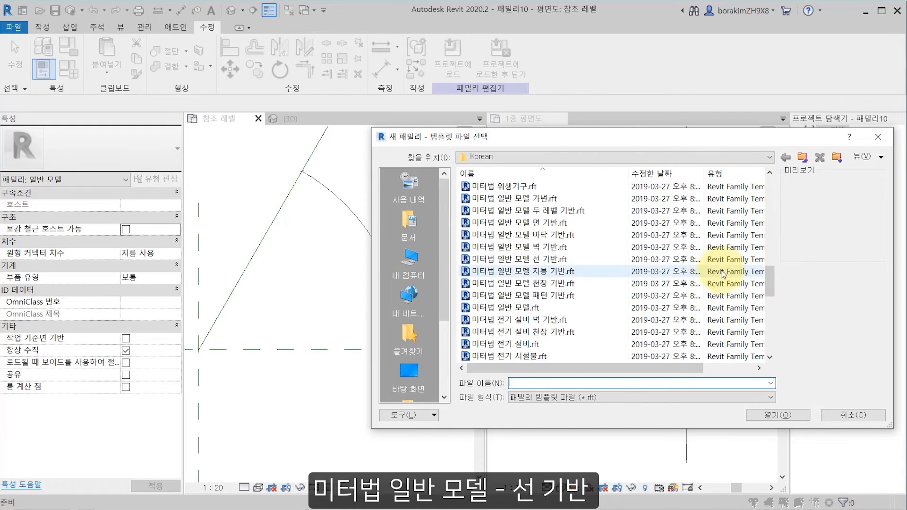
click(722, 260)
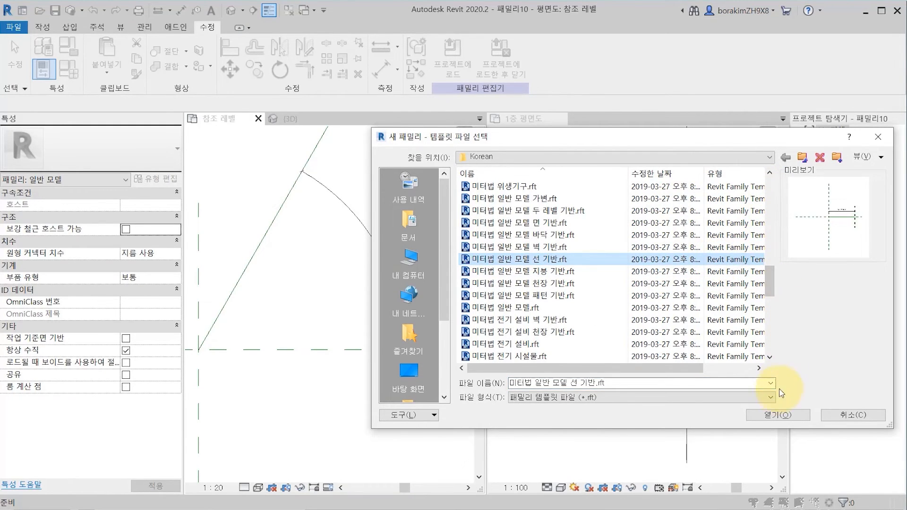
click(779, 416)
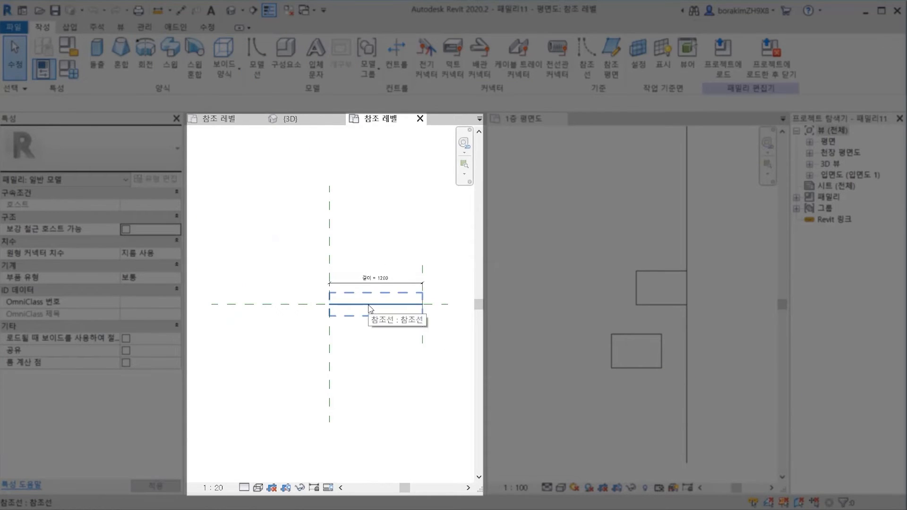
Select the template's reference line to examine its locked ends and the 길이 dimension, then clear the selection
scroll(369, 307, up, 2)
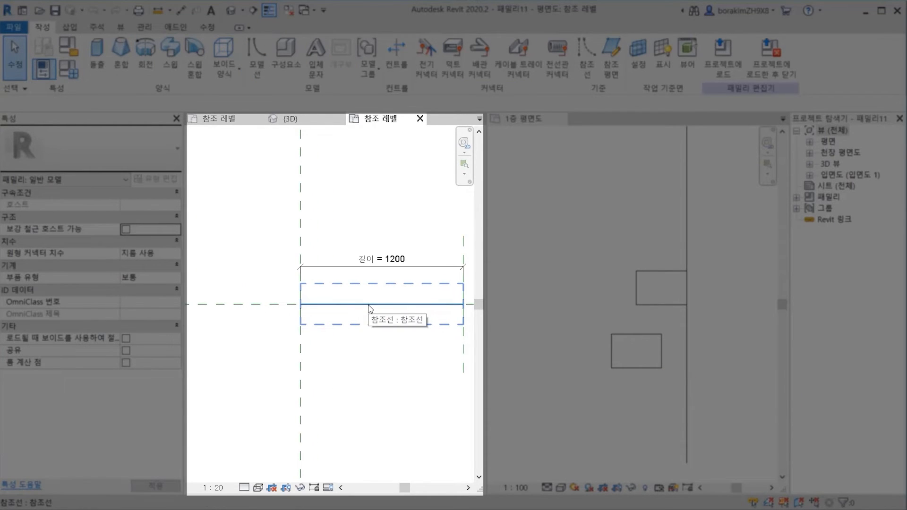
click(370, 307)
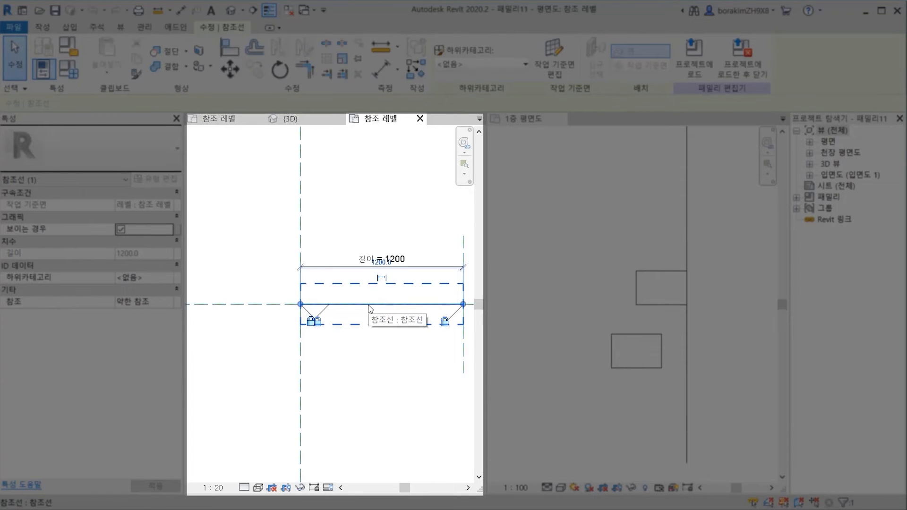
key(Escape)
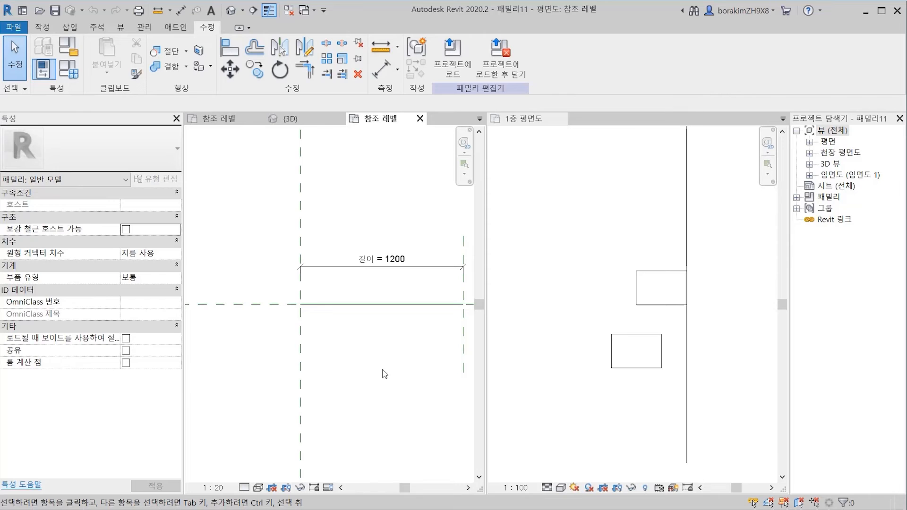
Start a solid sweep and pick the existing reference line as its path
click(43, 28)
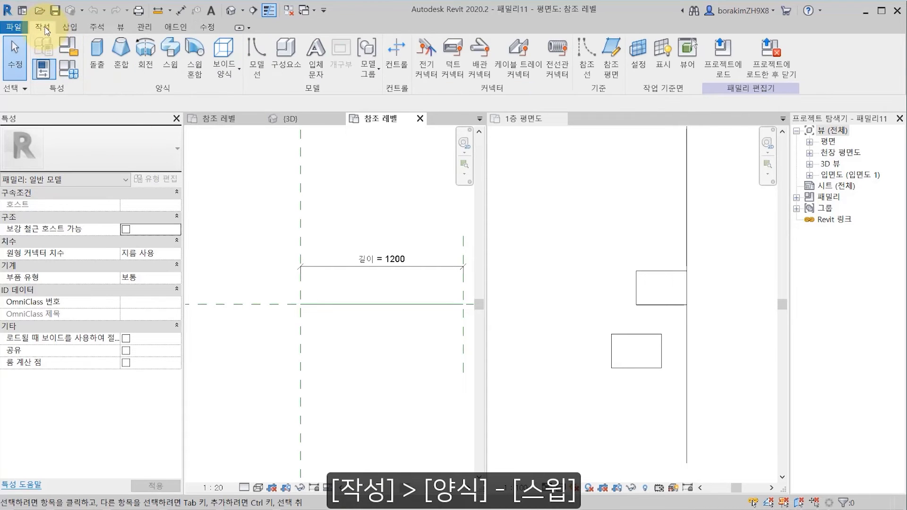
click(169, 65)
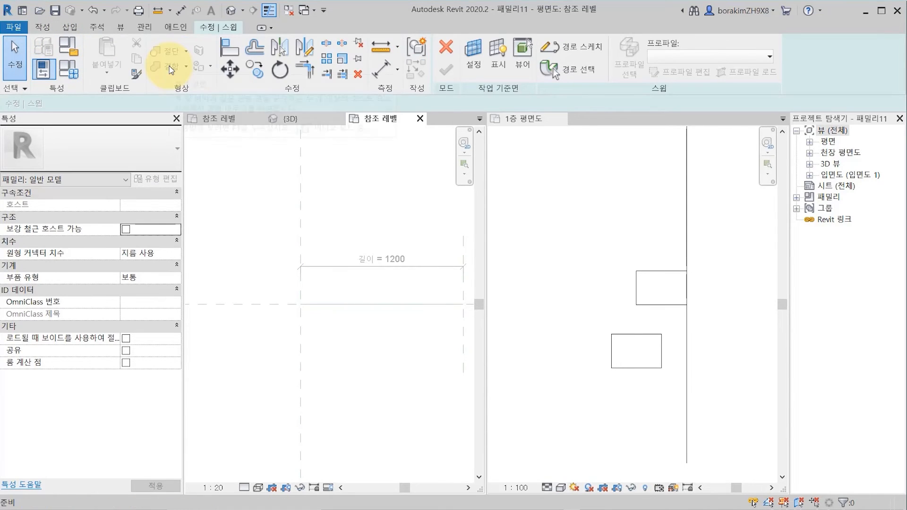
click(558, 71)
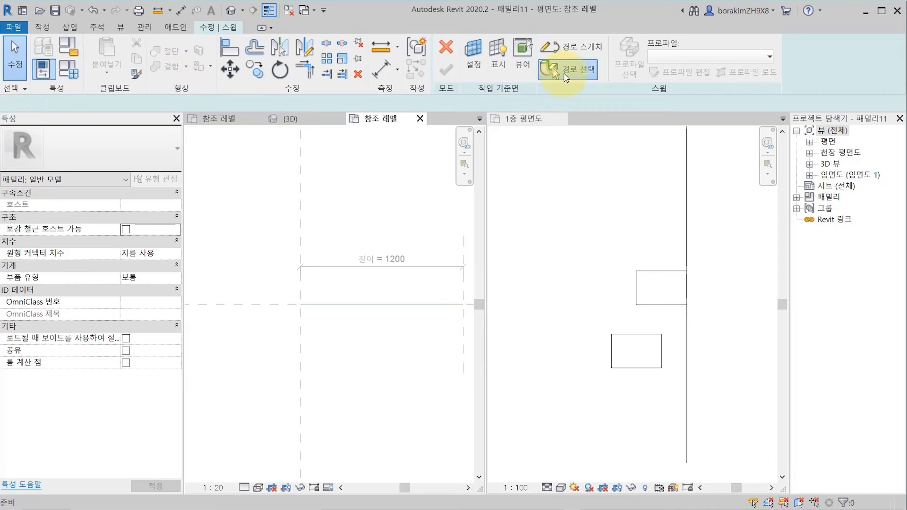
click(389, 307)
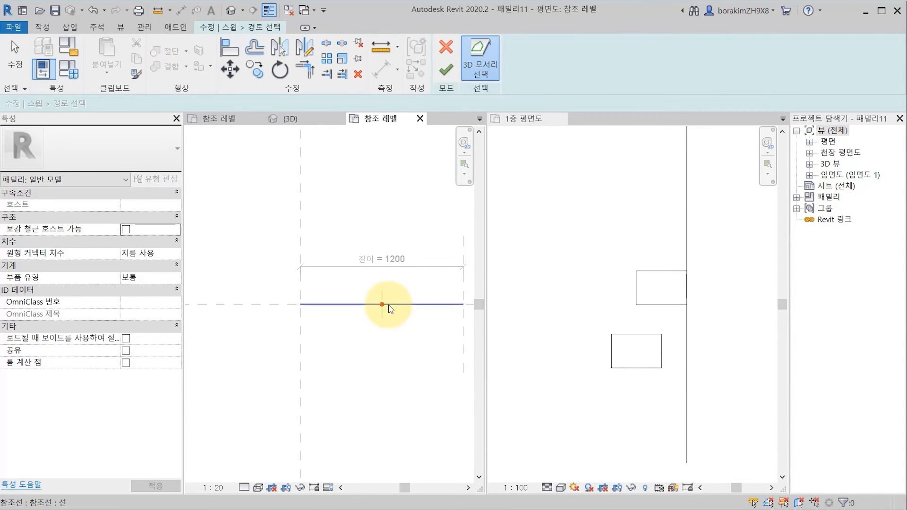
click(446, 71)
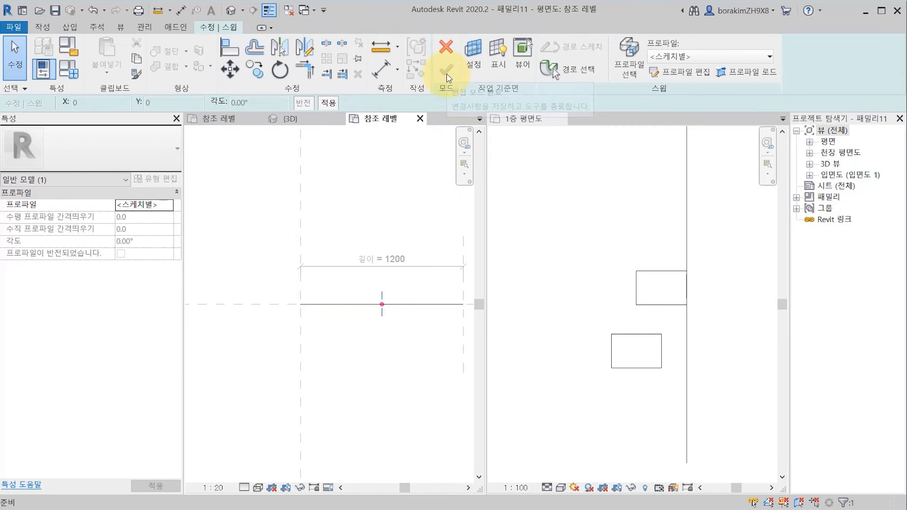
Sketch a circular sweep profile with a radius of 200 mm centred on the path in the 오른쪽 elevation
click(666, 74)
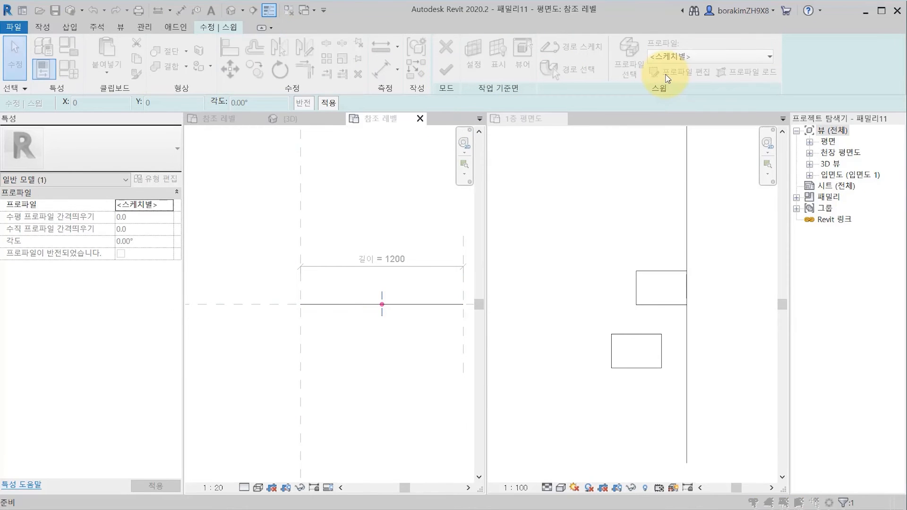
click(457, 375)
click(525, 44)
click(338, 352)
click(343, 359)
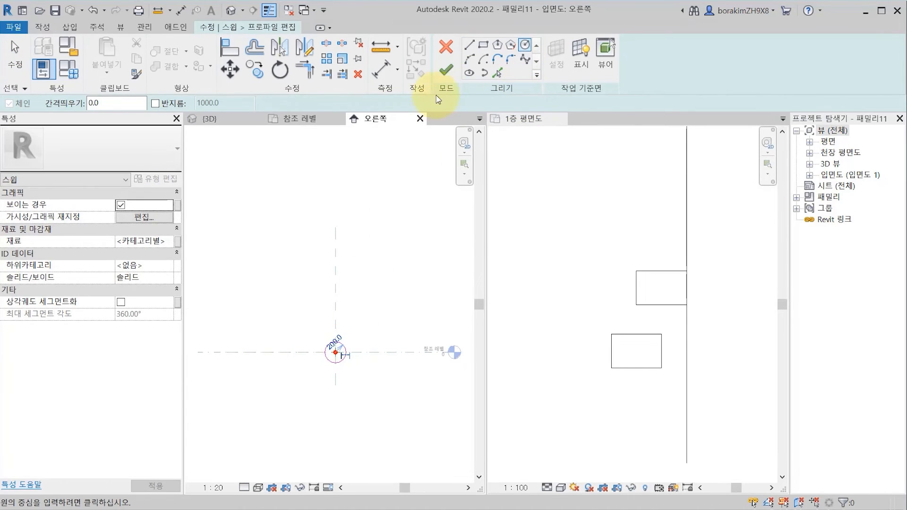
Finish the profile and the sweep, and display the solid in the family's 3D view
click(446, 70)
click(445, 71)
click(231, 10)
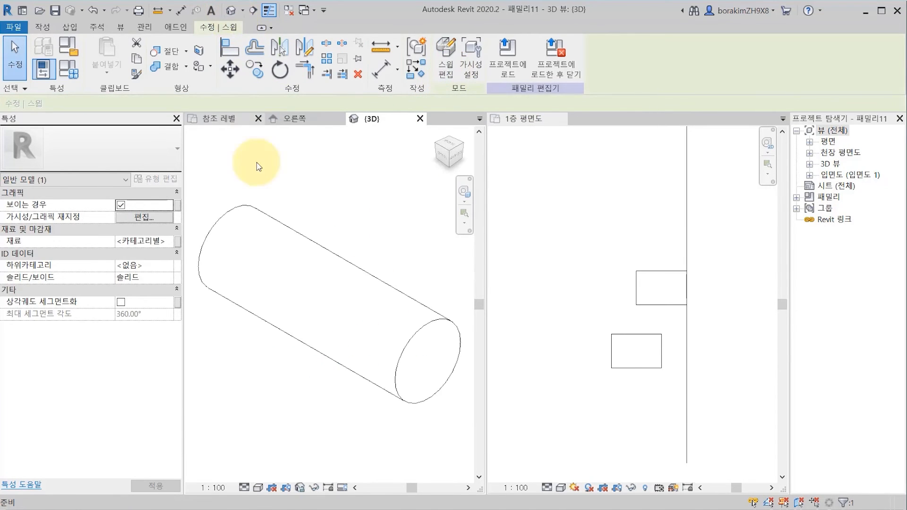
middle_drag(278, 412, 292, 340)
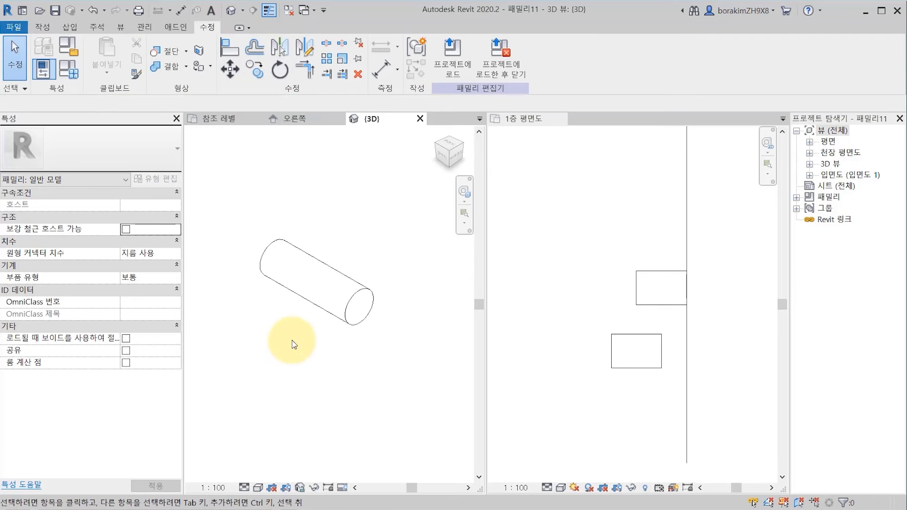
Load the family into 프로젝트4 and place a horizontal instance 5000 mm long on the 1F work plane
click(449, 70)
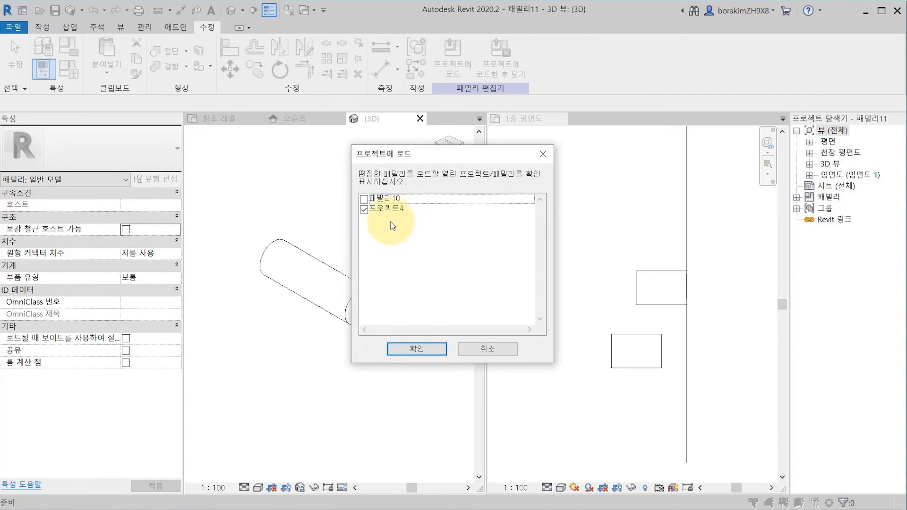
click(406, 404)
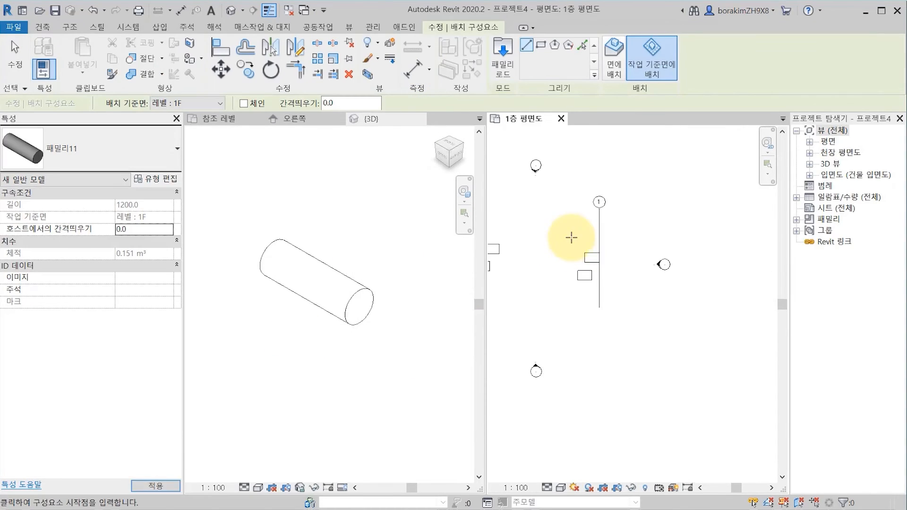
middle_drag(593, 324, 582, 349)
click(653, 68)
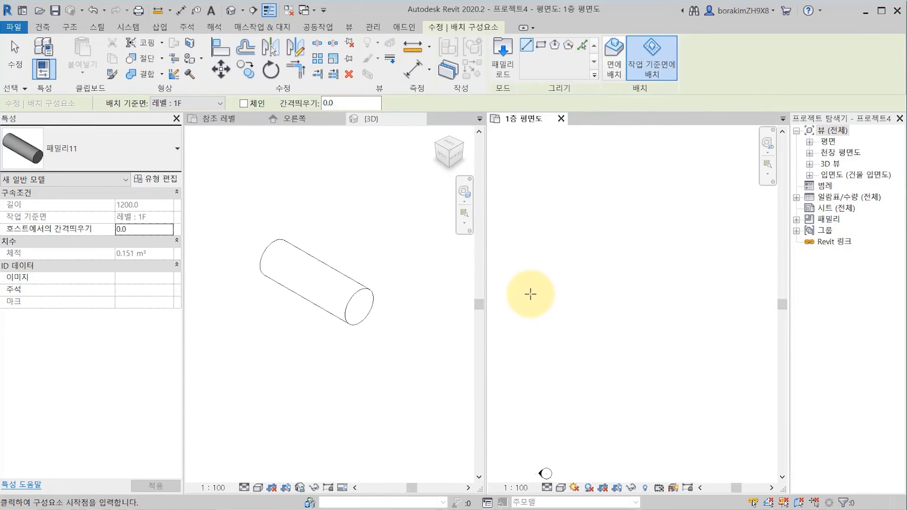
click(523, 298)
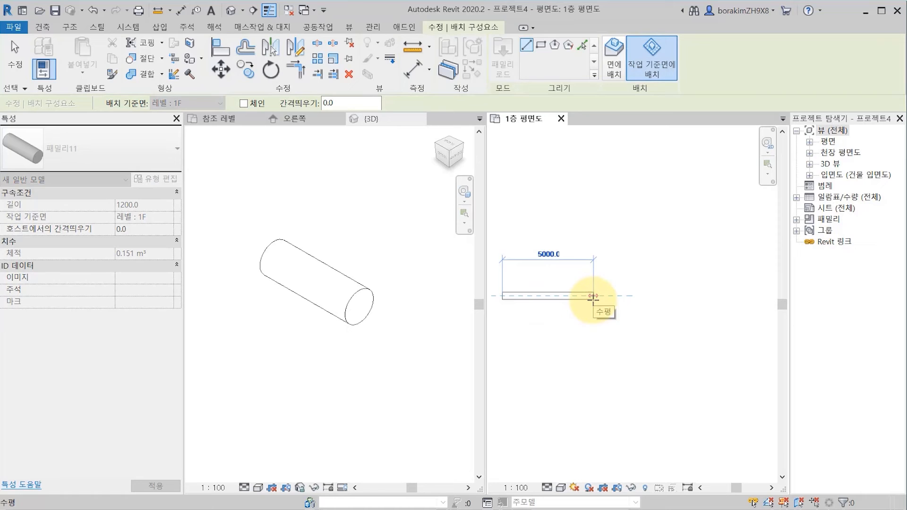
click(594, 296)
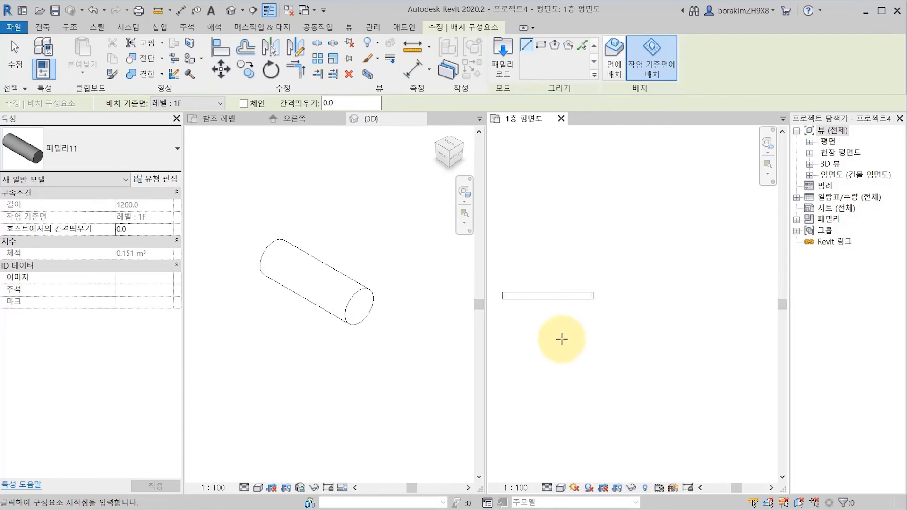
Place a second, longer instance of the line-based family sloping diagonally upward below the horizontal one, and end placement
click(547, 380)
scroll(702, 271, down, 2)
middle_drag(702, 271, 652, 305)
click(706, 259)
key(Escape)
key(Escape)
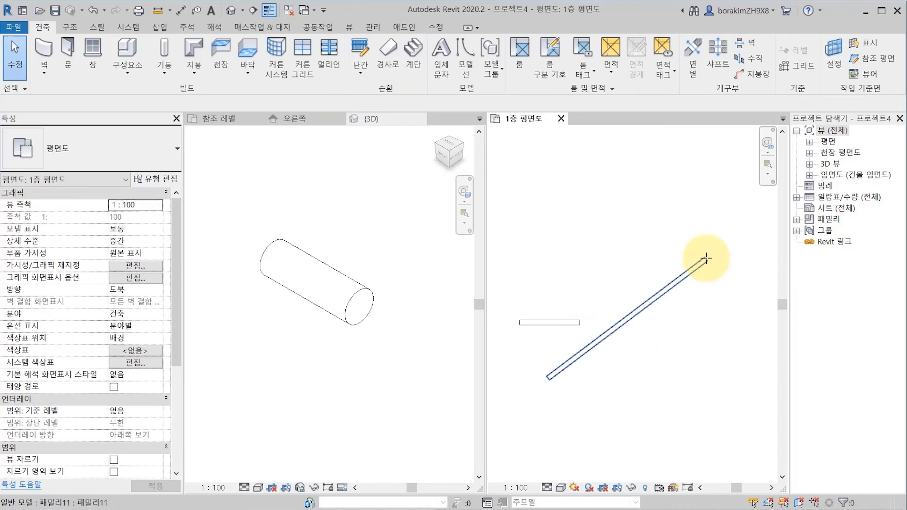
click(709, 260)
Open the project's 3D view to examine the two placed line-based instances
click(231, 9)
scroll(666, 375, up, 4)
middle_drag(667, 366, 657, 382)
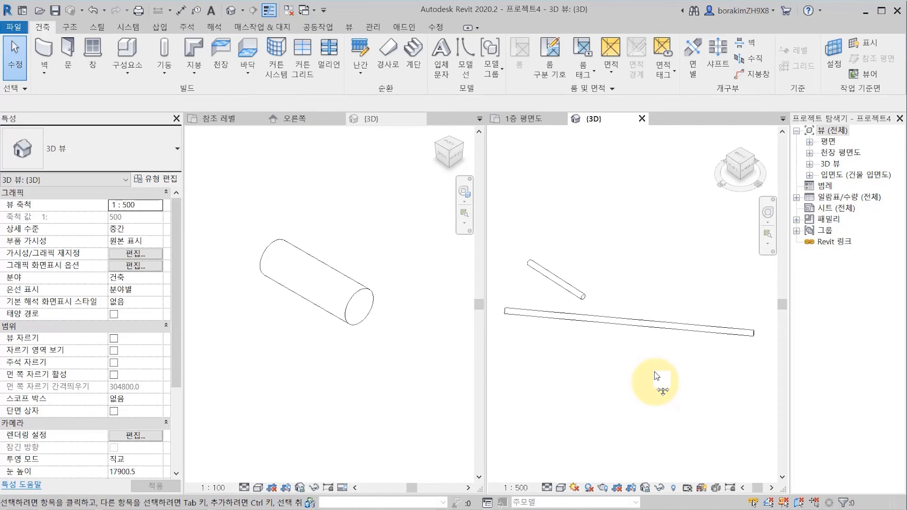